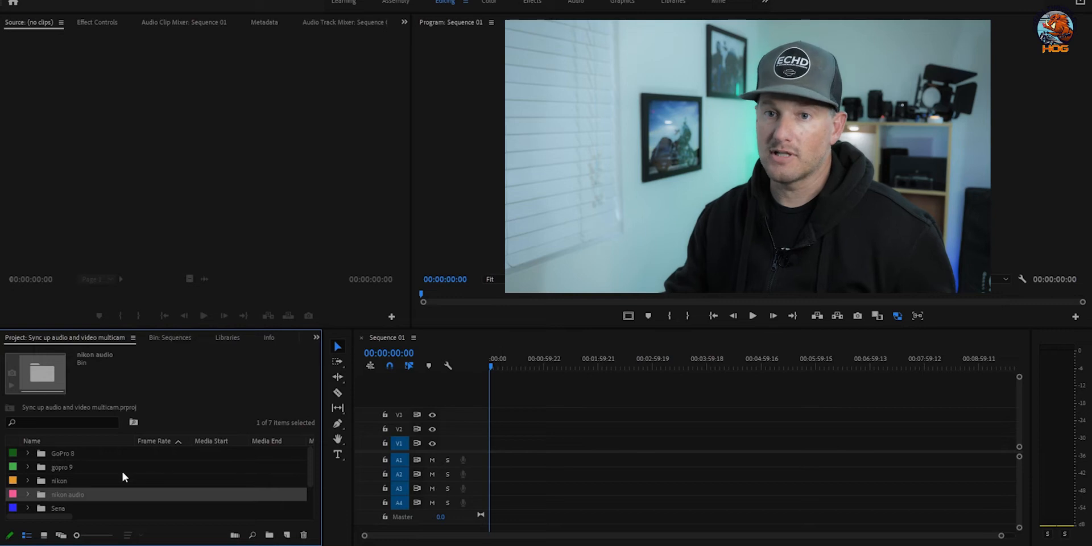
Step: Add 142259NA.MP4 from the Sena bin to Sequence 01 on V1 and A1
scroll(86, 496, down, 1)
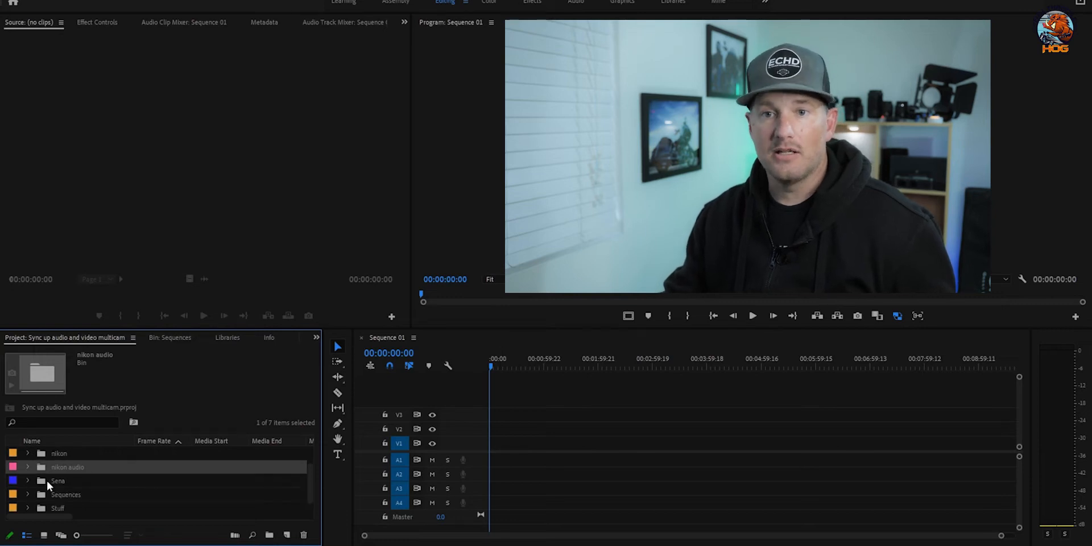
click(25, 481)
drag(74, 494, 541, 444)
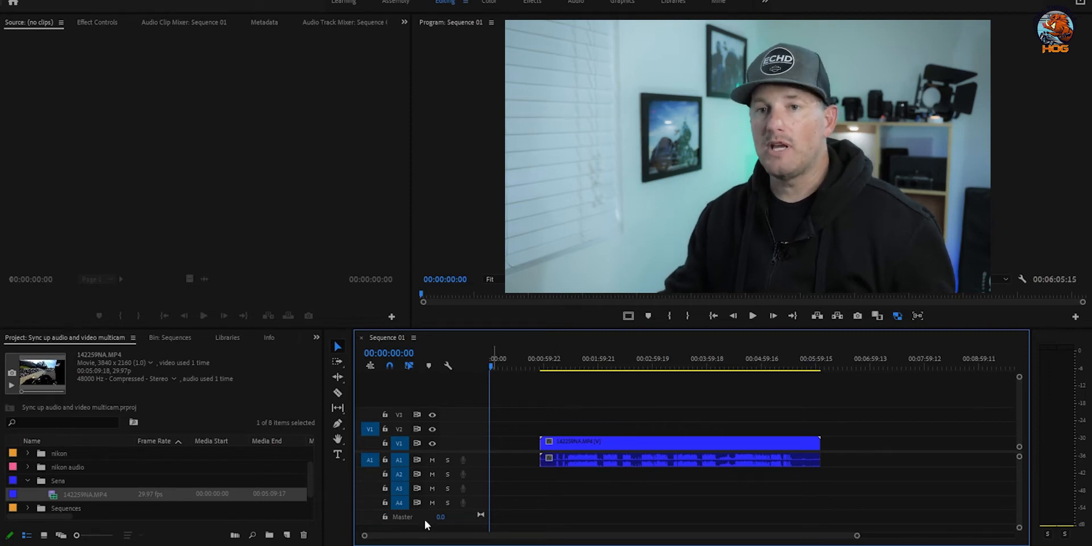
Step: Enlarge the A1 audio track and zoom the timeline in and out to view the clip
drag(477, 467, 479, 491)
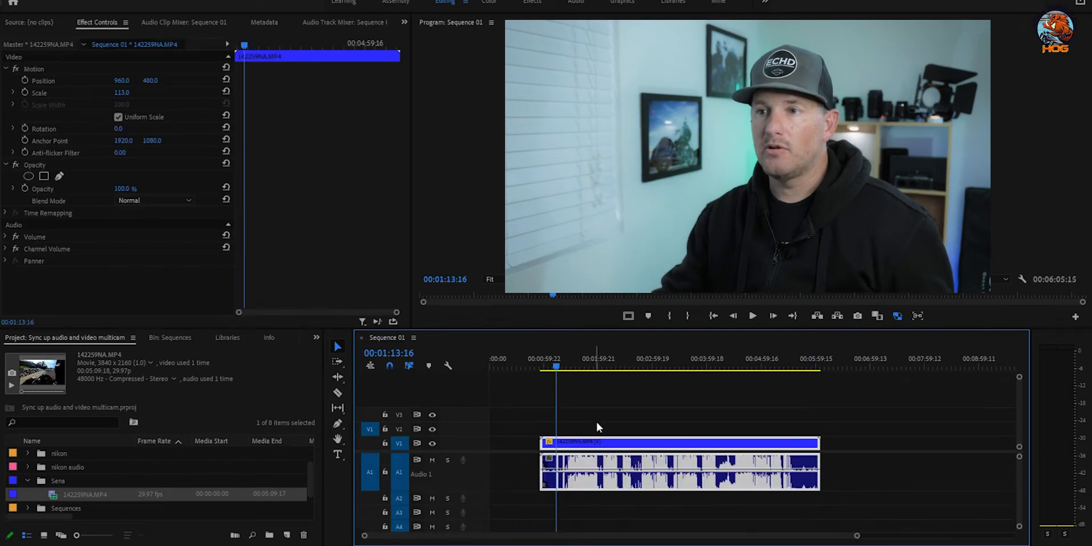
key(equal)
key(equal)
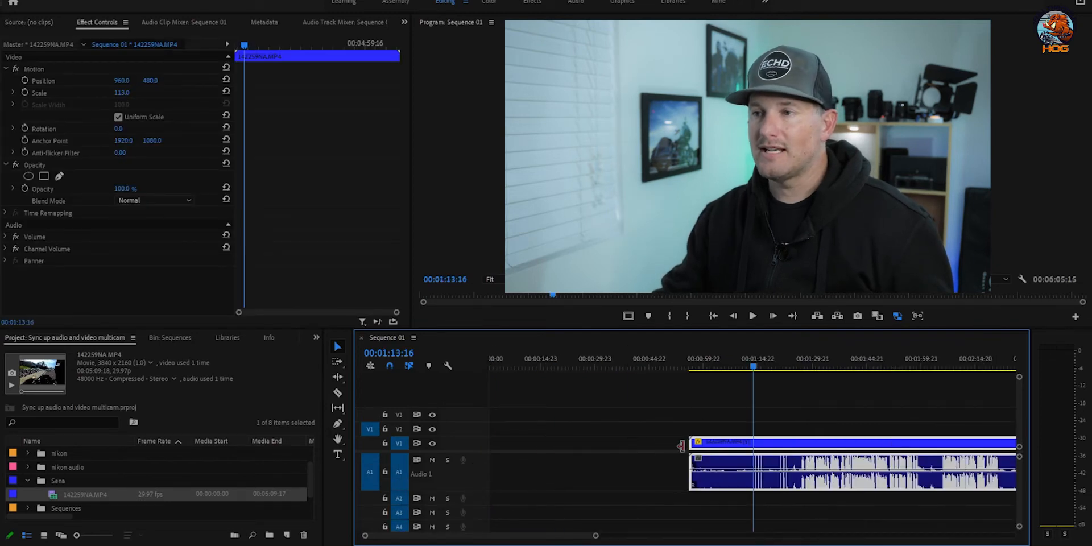
key(minus)
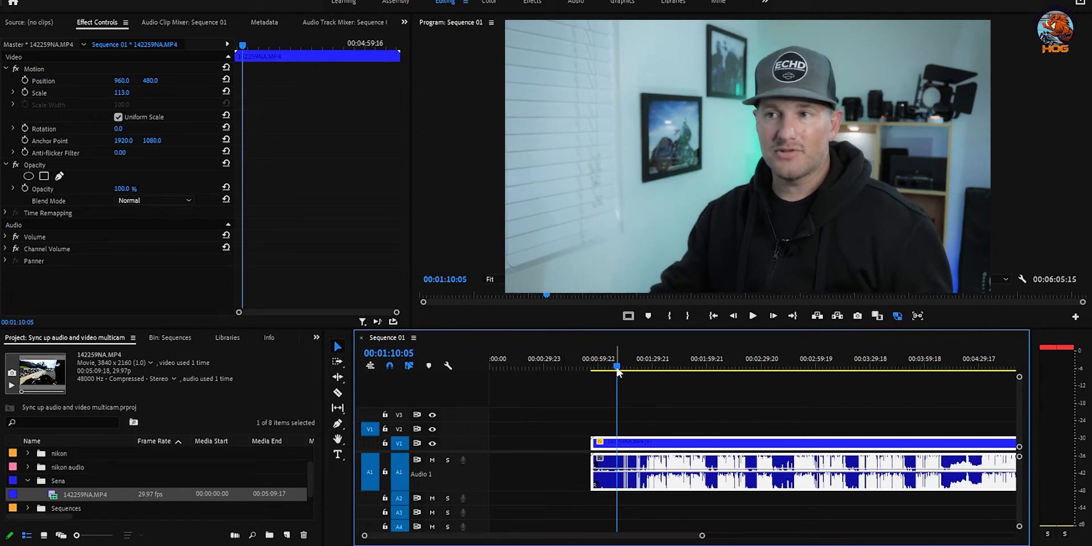
Step: Play a few seconds of the Sena clip, then show the Project panel bins in Icon View
key(space)
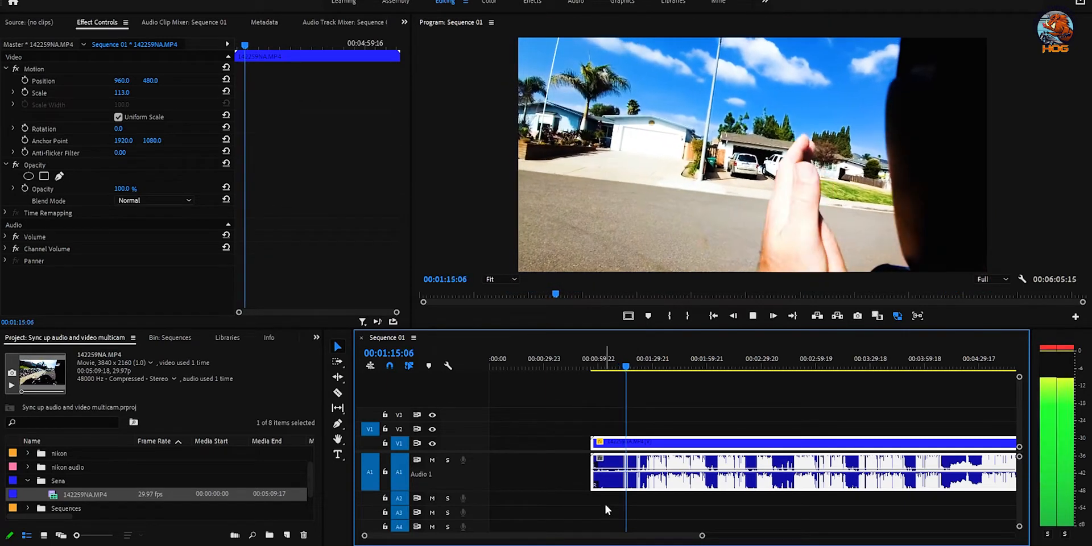
key(space)
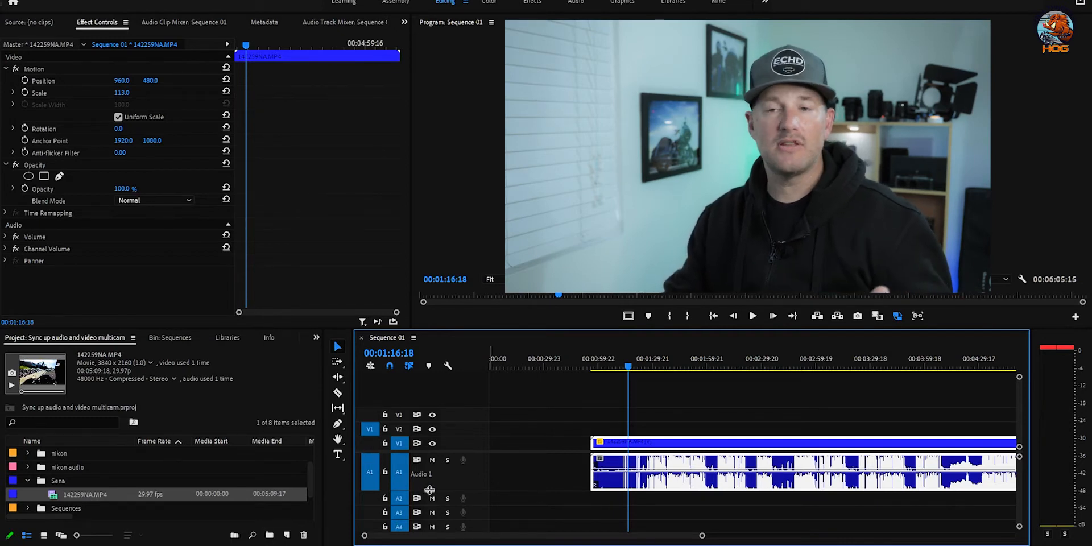
click(44, 536)
Step: Place RAV_5891.MOV from the nikon bin on V2 and set its Scale to 113
scroll(182, 492, up, 1)
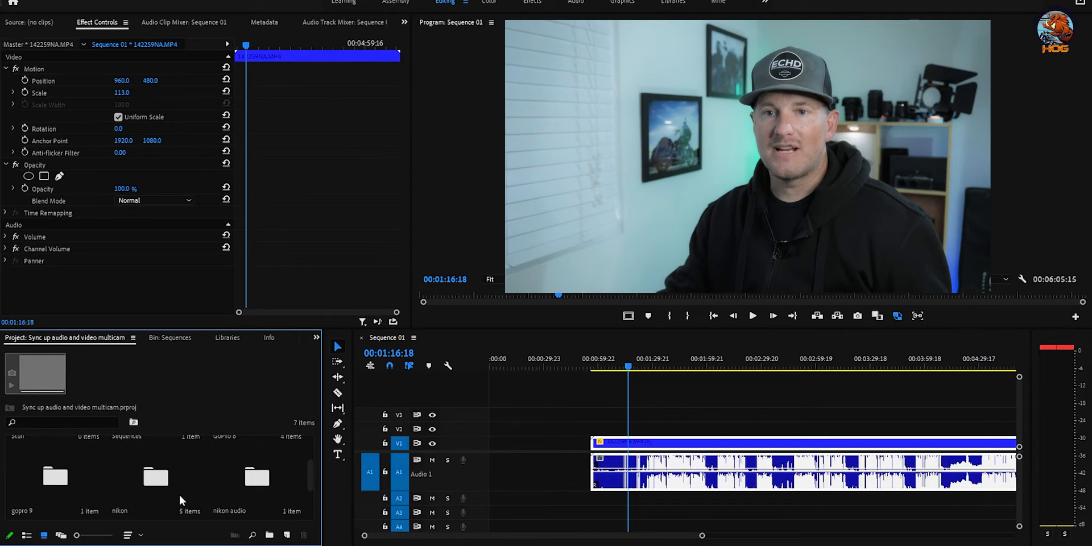
scroll(174, 492, up, 1)
scroll(174, 495, down, 2)
scroll(173, 495, up, 1)
double_click(157, 481)
drag(182, 458, 597, 421)
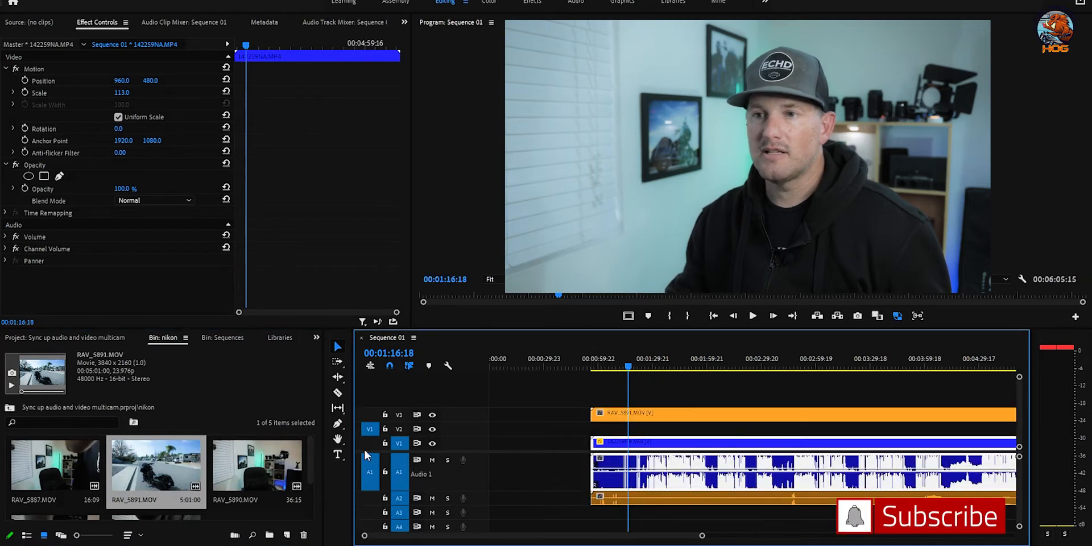
click(386, 472)
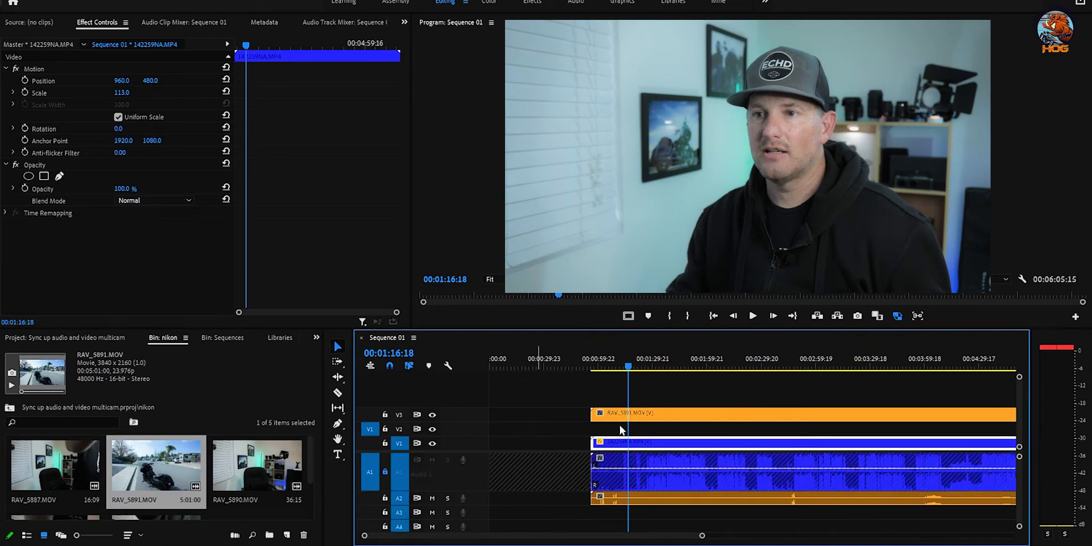
drag(642, 415, 642, 428)
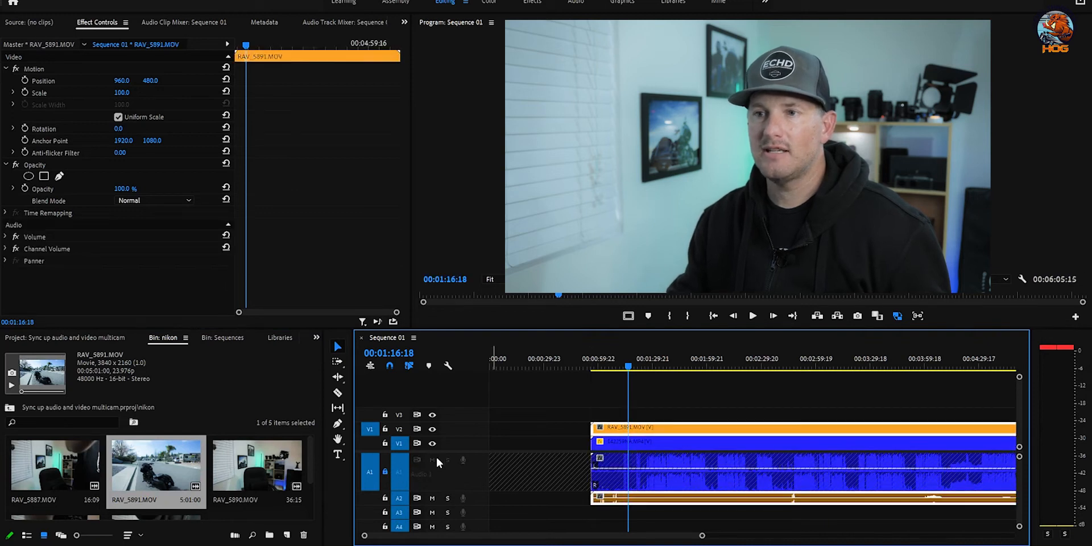
click(387, 471)
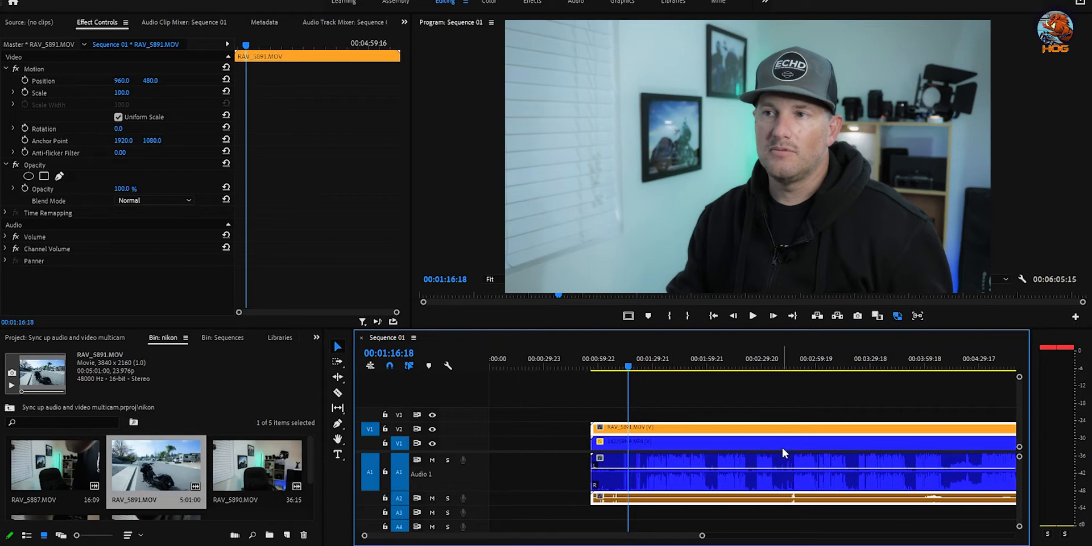
click(118, 93)
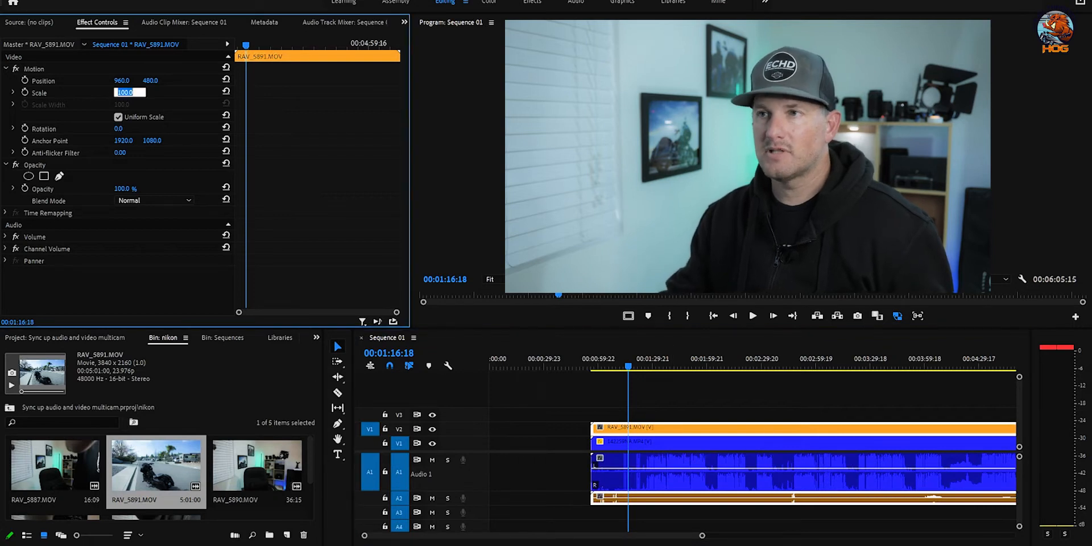
text(113)
key(Return)
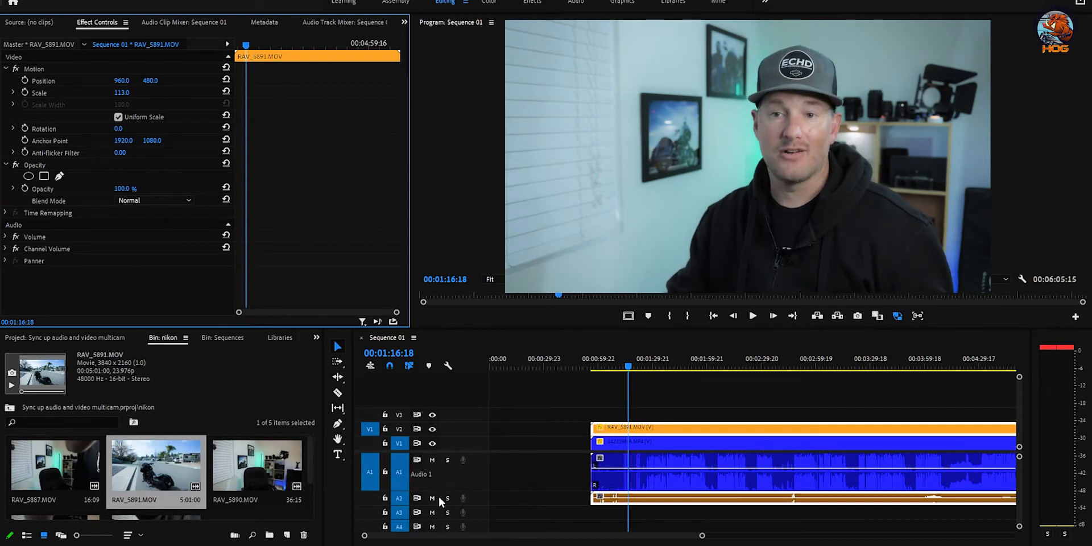
Step: Add GX010172.MP4 from gopro 9 to V3 and GH010608.MP4 from GoPro 8 to V4
click(64, 338)
double_click(48, 480)
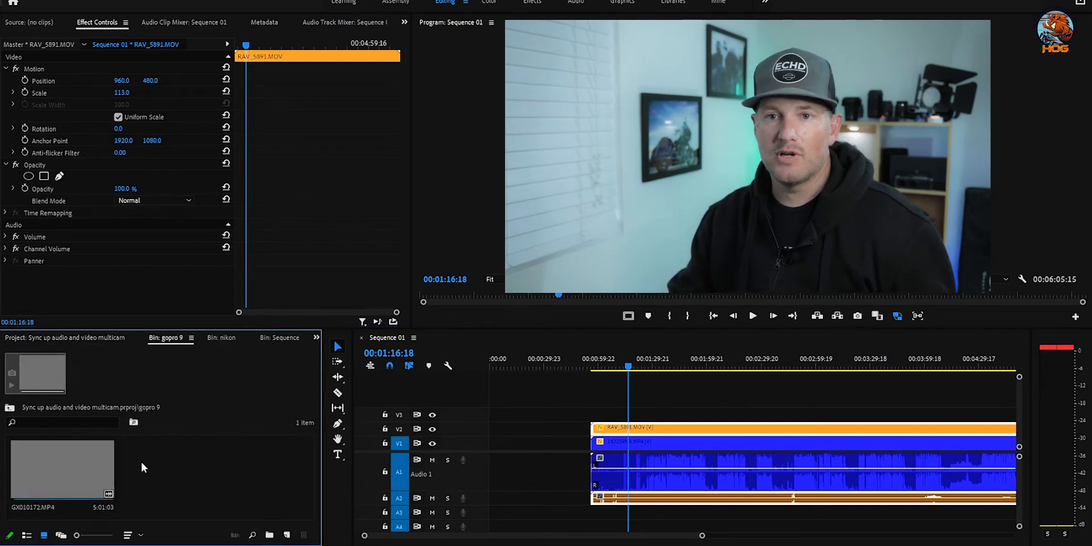
click(102, 484)
drag(164, 446, 596, 411)
click(65, 338)
scroll(188, 487, down, 1)
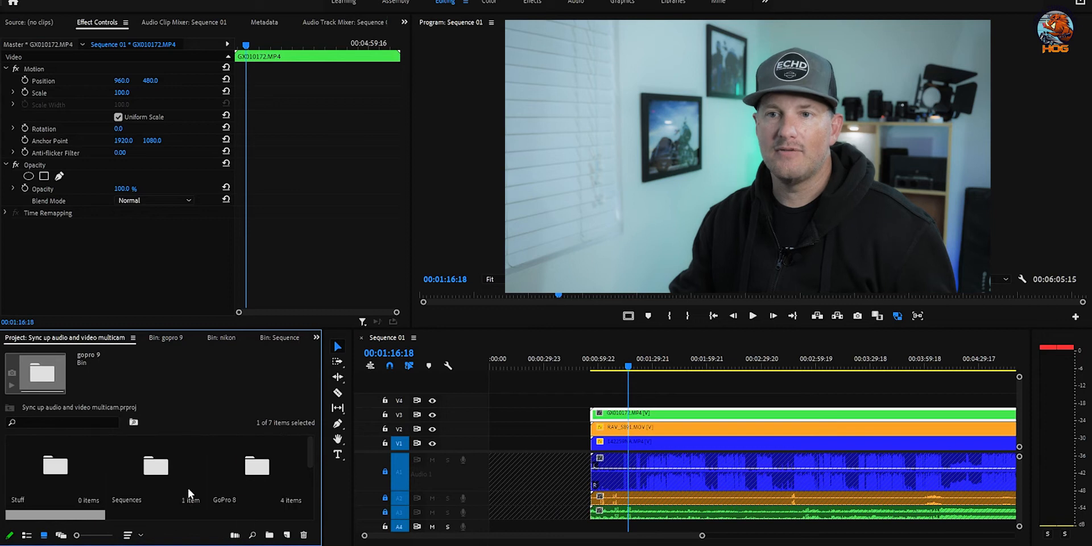
double_click(218, 478)
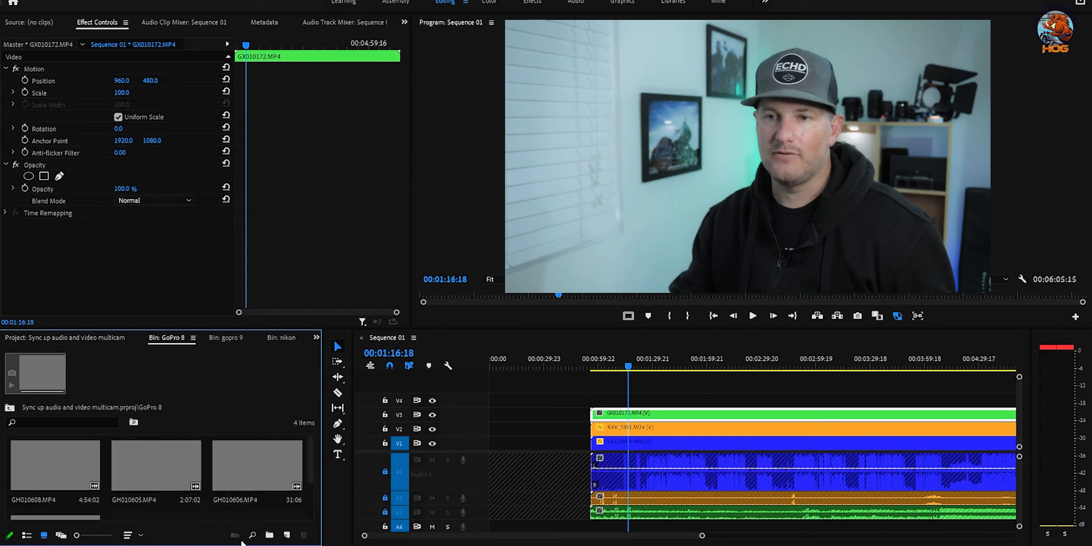
drag(57, 466, 591, 408)
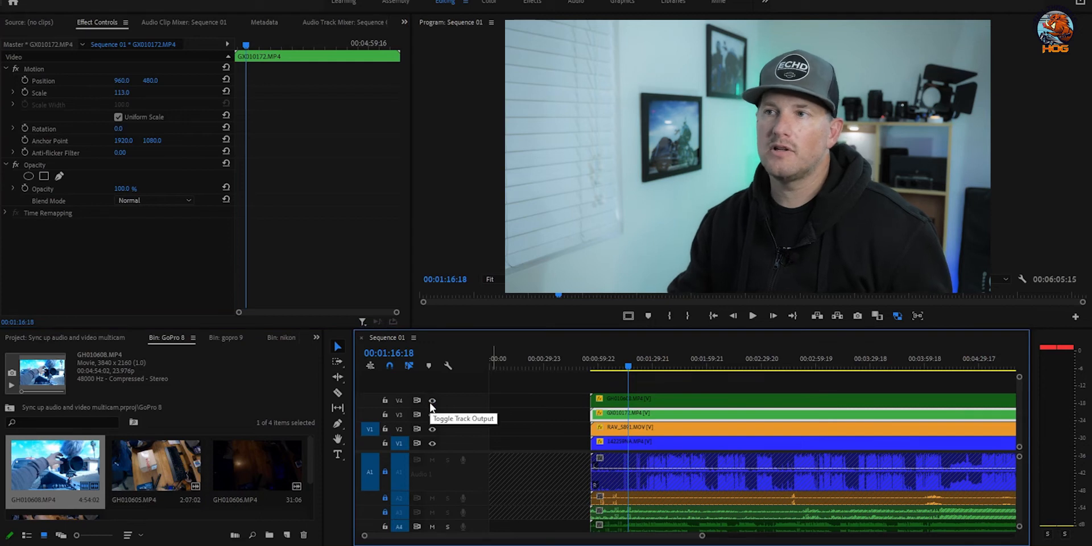
click(431, 401)
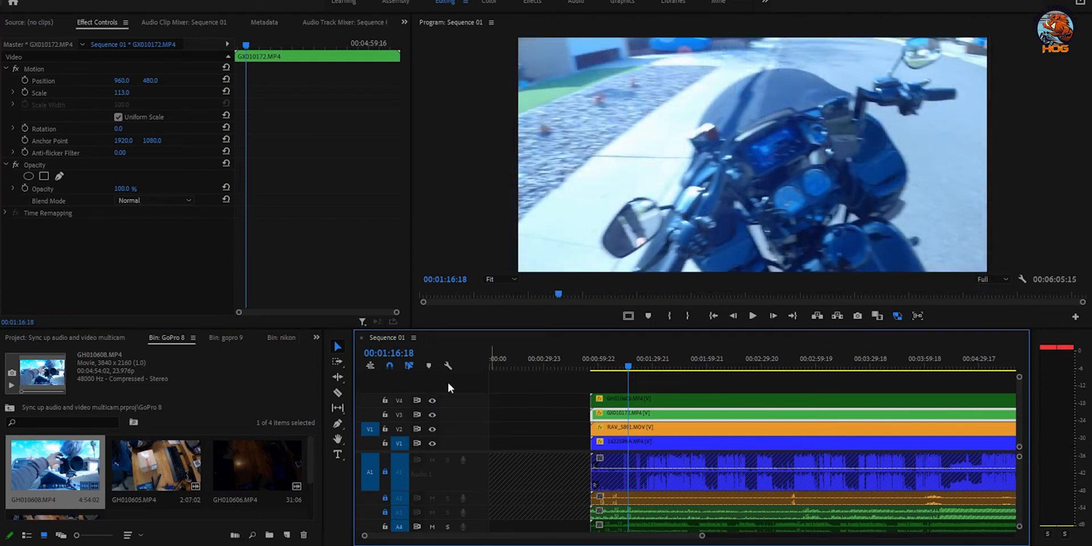
click(433, 400)
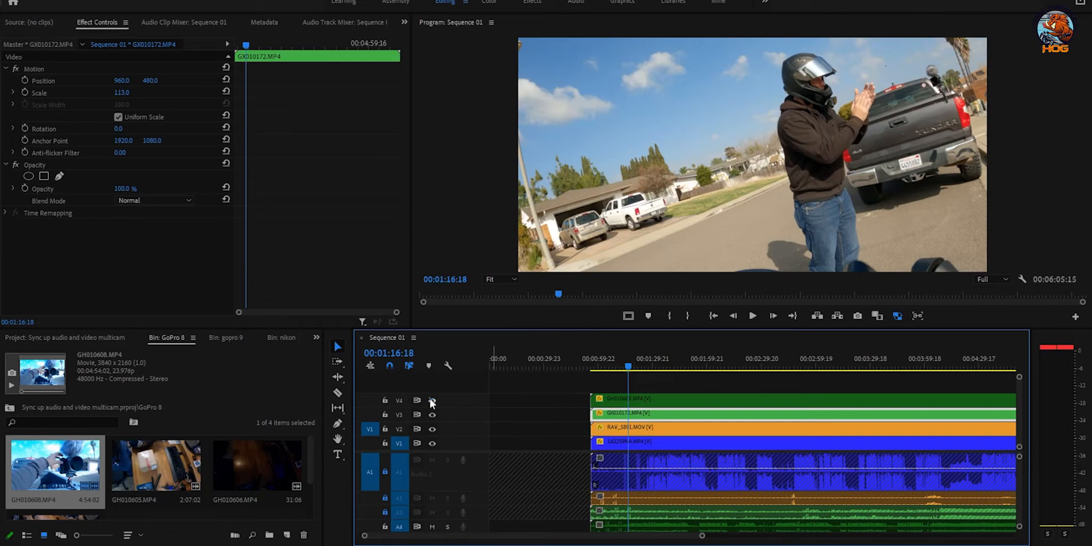
click(432, 401)
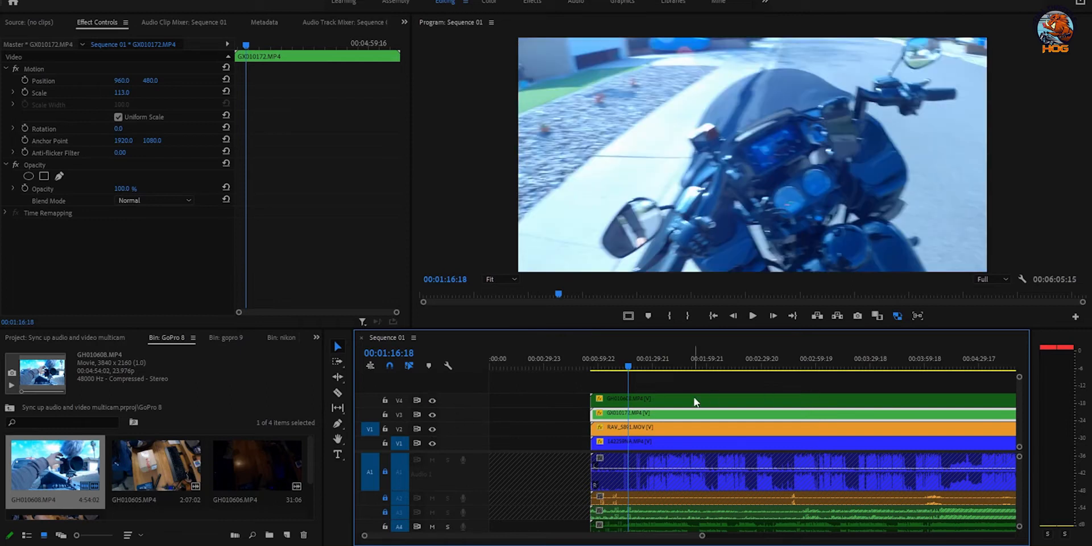
click(433, 401)
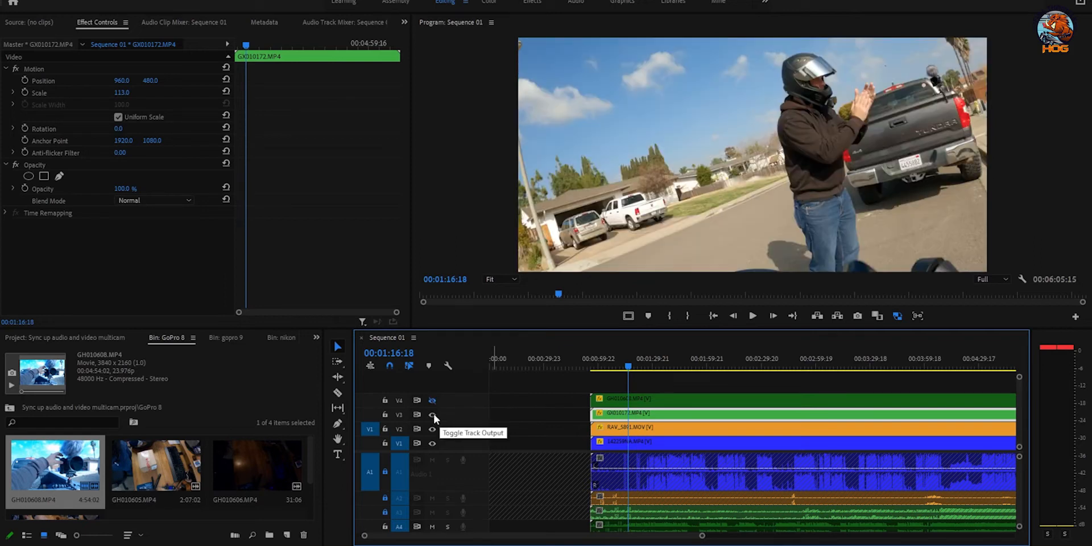
click(433, 414)
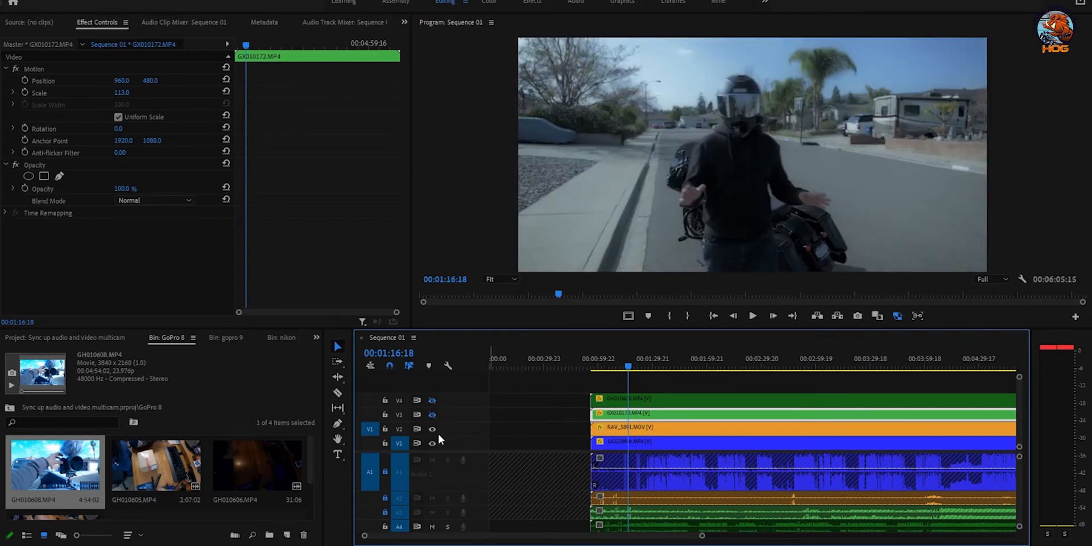
click(432, 430)
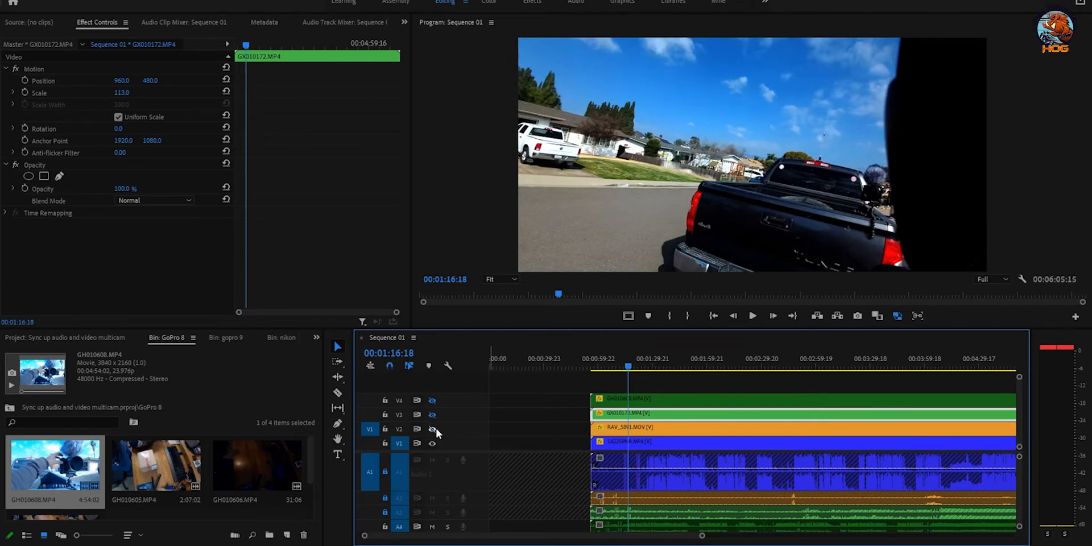
click(434, 429)
click(432, 415)
click(433, 401)
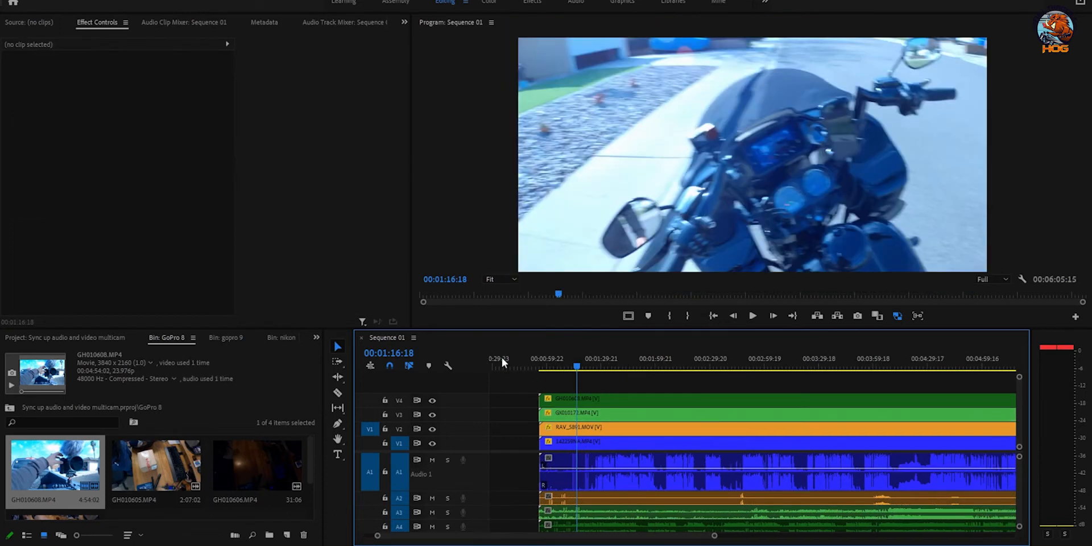
click(537, 359)
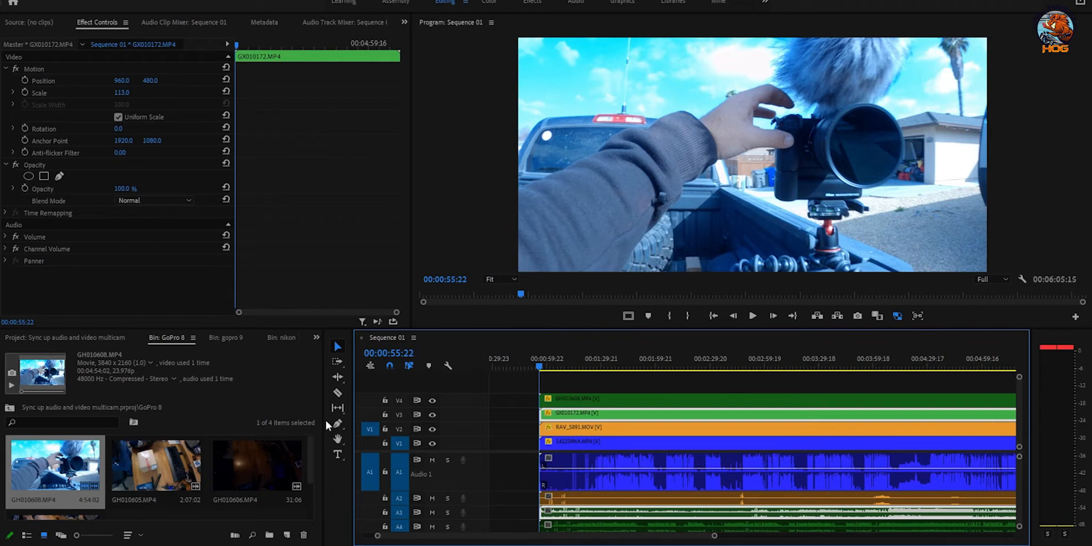
key(space)
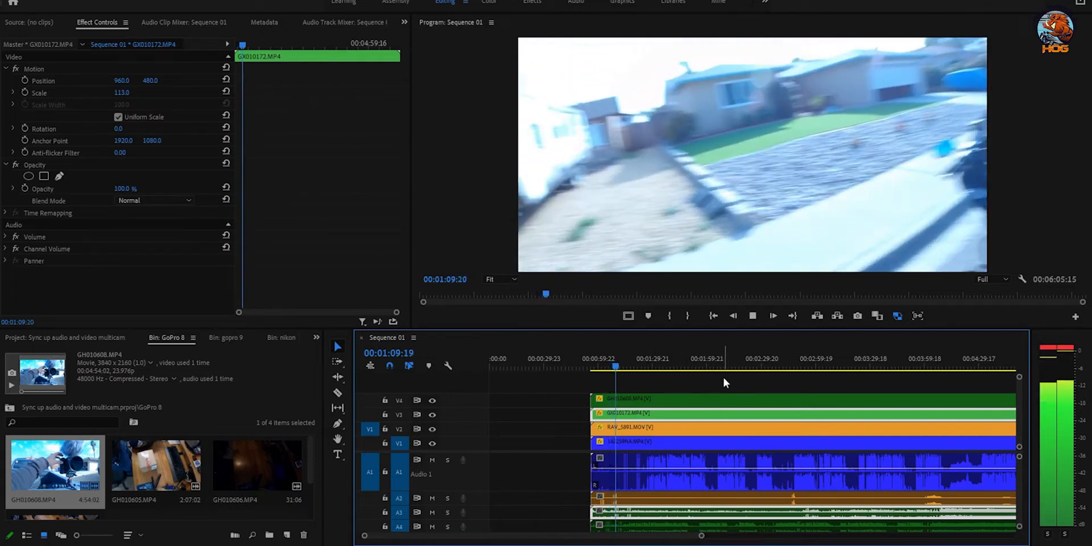
key(space)
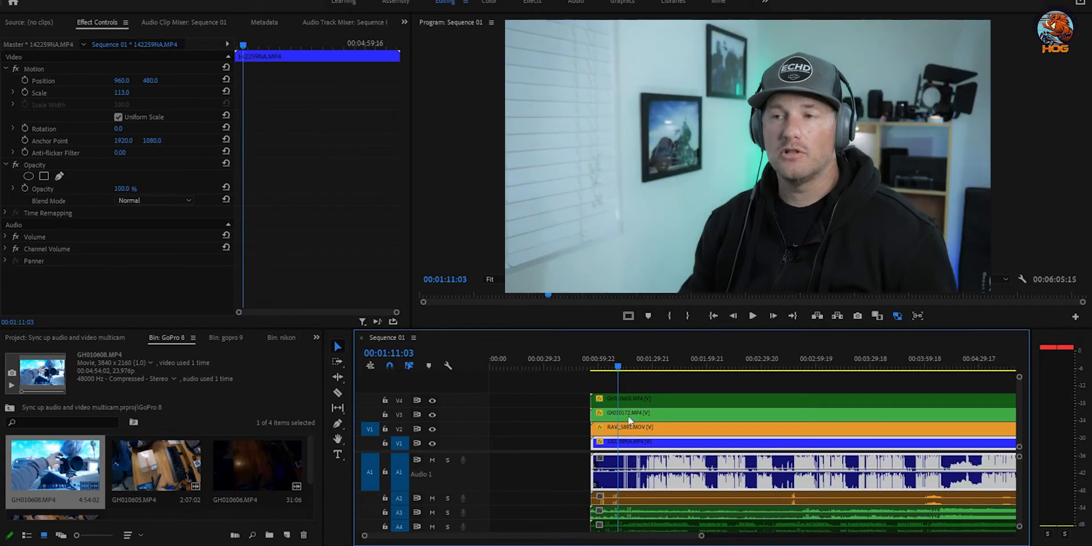
Step: Select all clips and synchronize them using Audio (Track Channel 1) as the sync point
drag(584, 377, 711, 416)
right_click(711, 416)
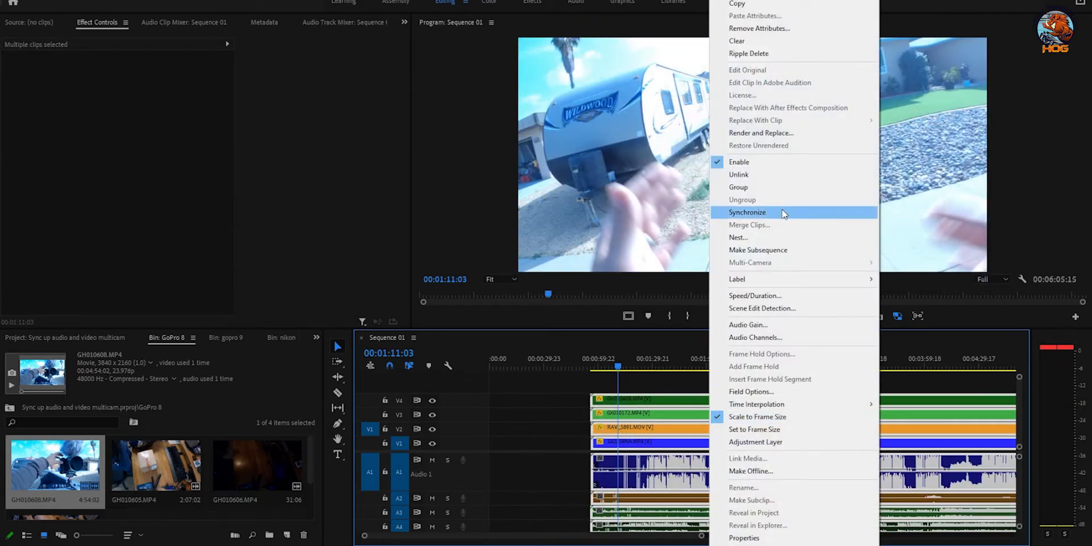
click(784, 213)
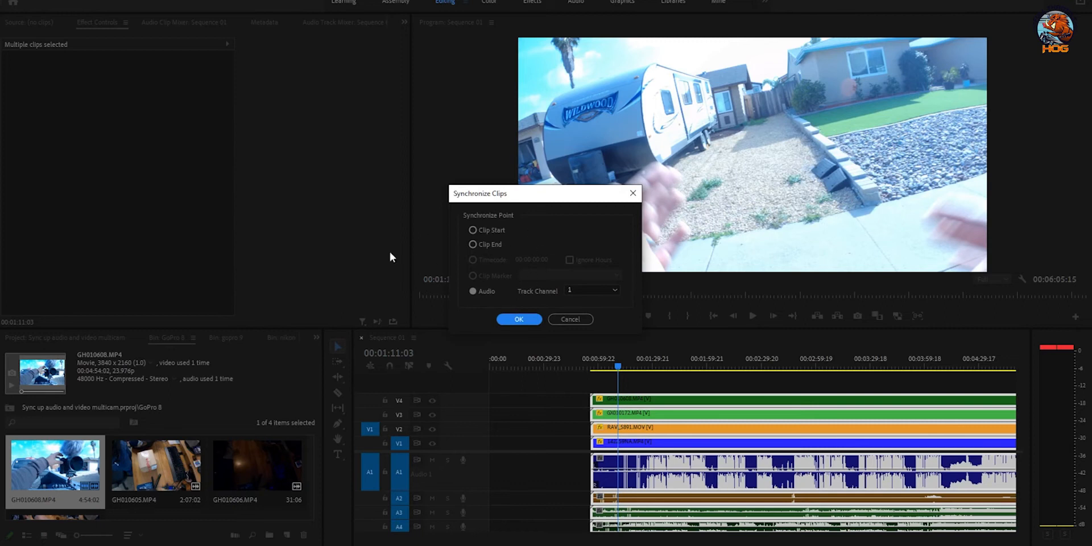
click(524, 319)
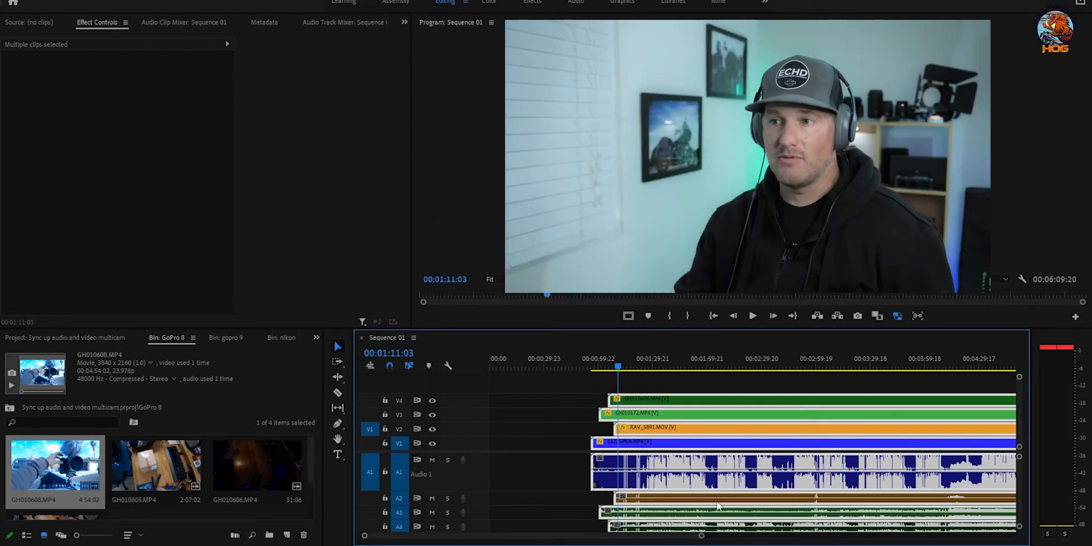
Step: Save the project, mute audio tracks A2–A4 and play back the synced timeline
key(ctrl+s)
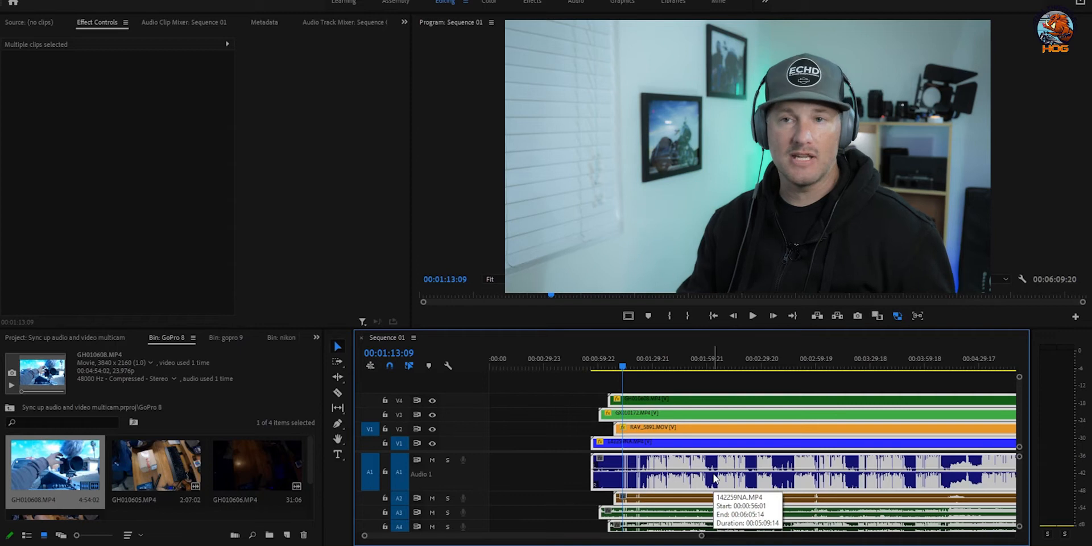
key(space)
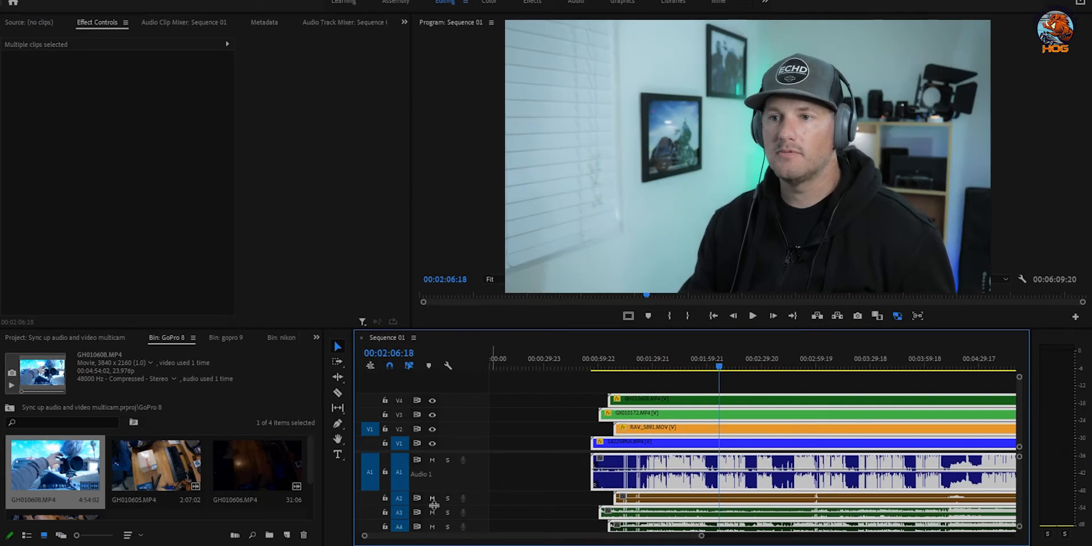
click(432, 498)
click(431, 512)
click(432, 527)
scroll(471, 502, down, 2)
scroll(472, 502, up, 1)
key(space)
scroll(615, 477, up, 1)
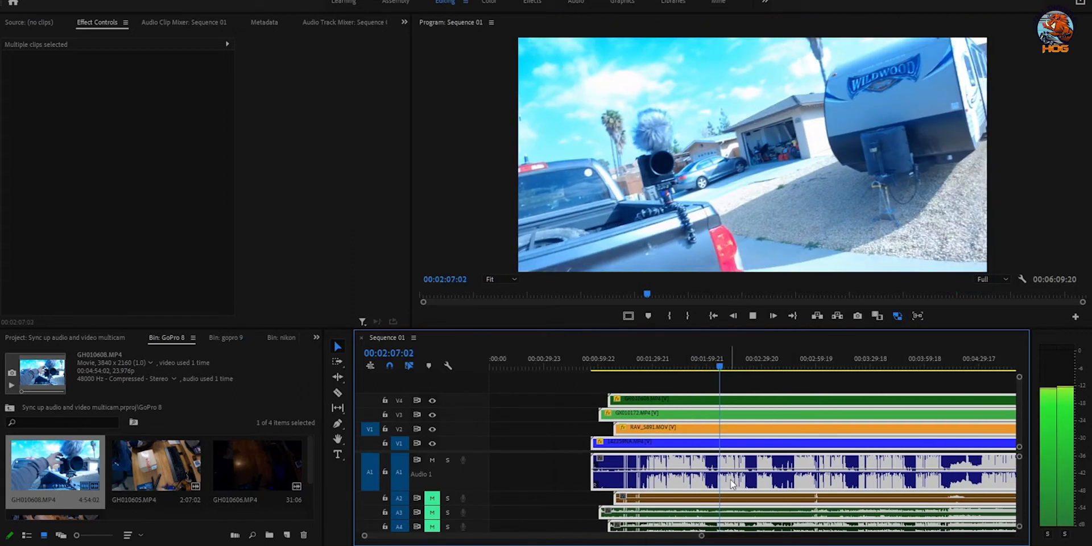
key(space)
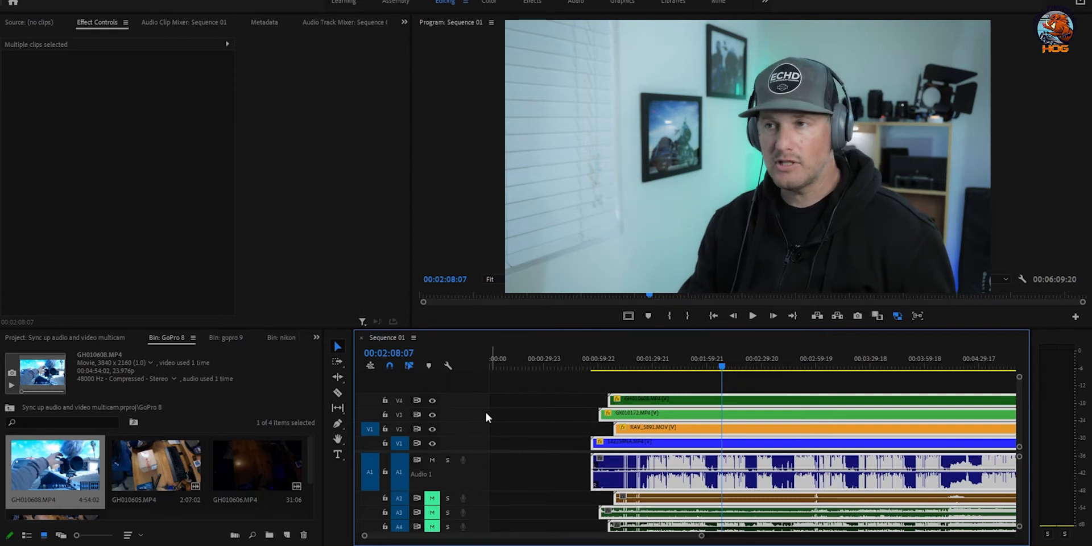
Step: Hide V4 and V3 and play back to preview the V2 motorcycle angle
click(432, 400)
click(433, 415)
key(space)
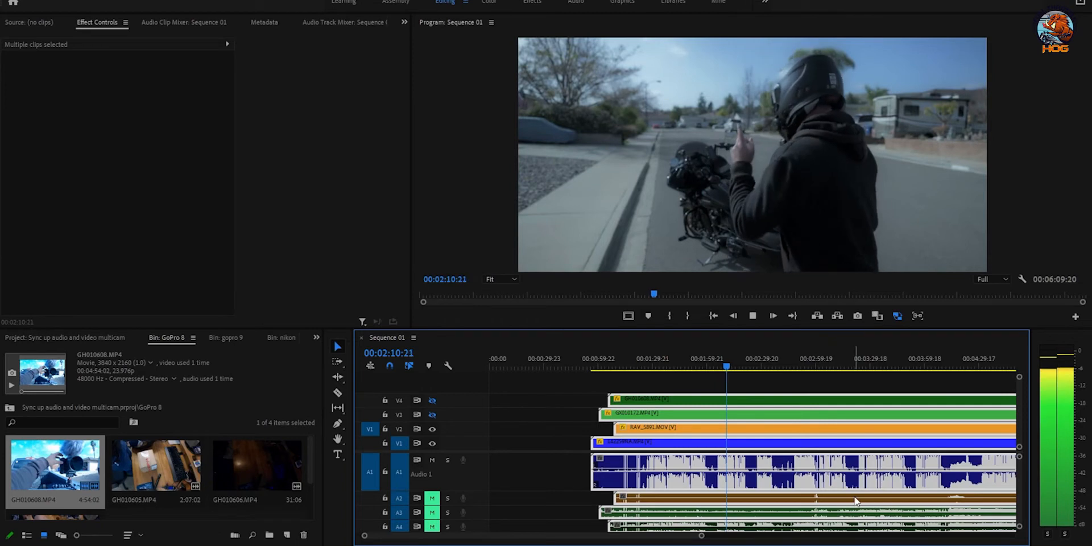
key(space)
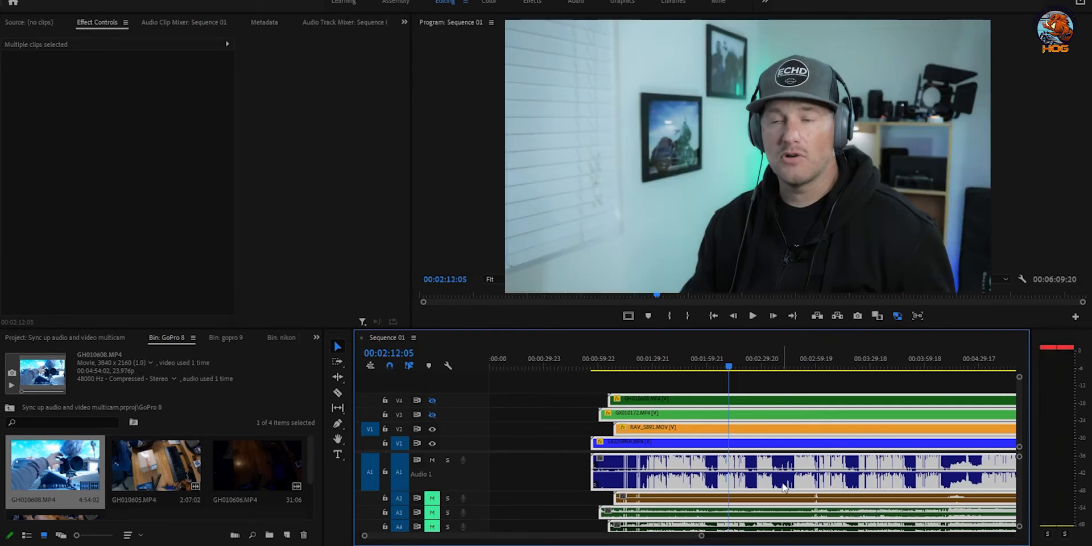
Step: Hide V1, V2 and V4 and play back to preview the V3 GoPro angle
click(433, 400)
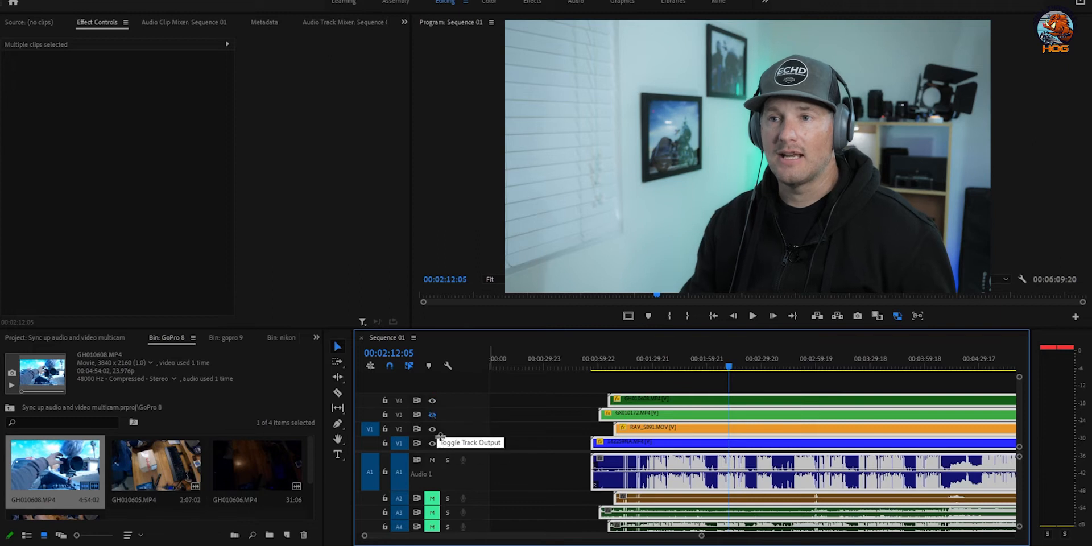
click(432, 401)
click(432, 415)
click(433, 429)
click(437, 449)
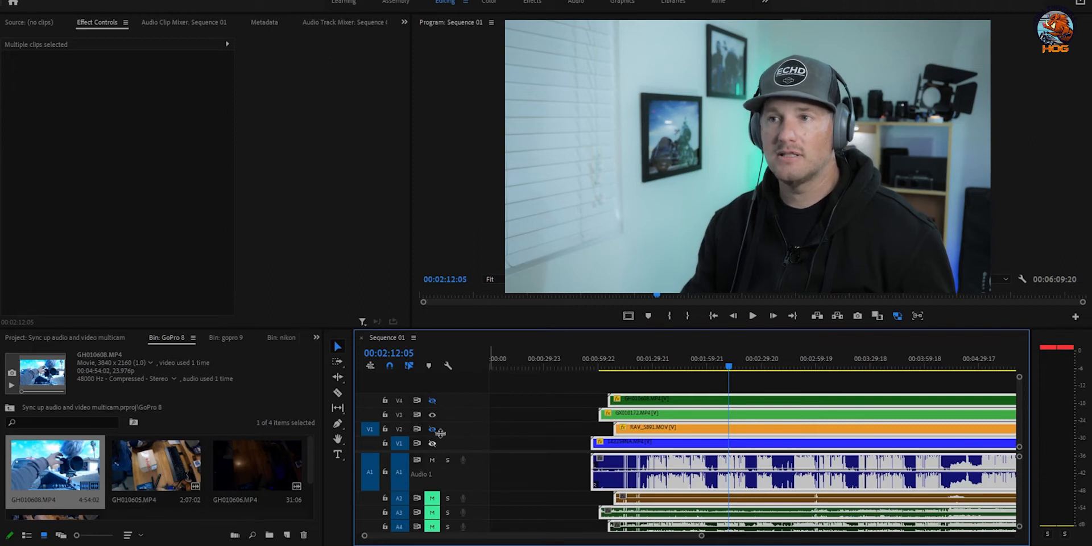
key(space)
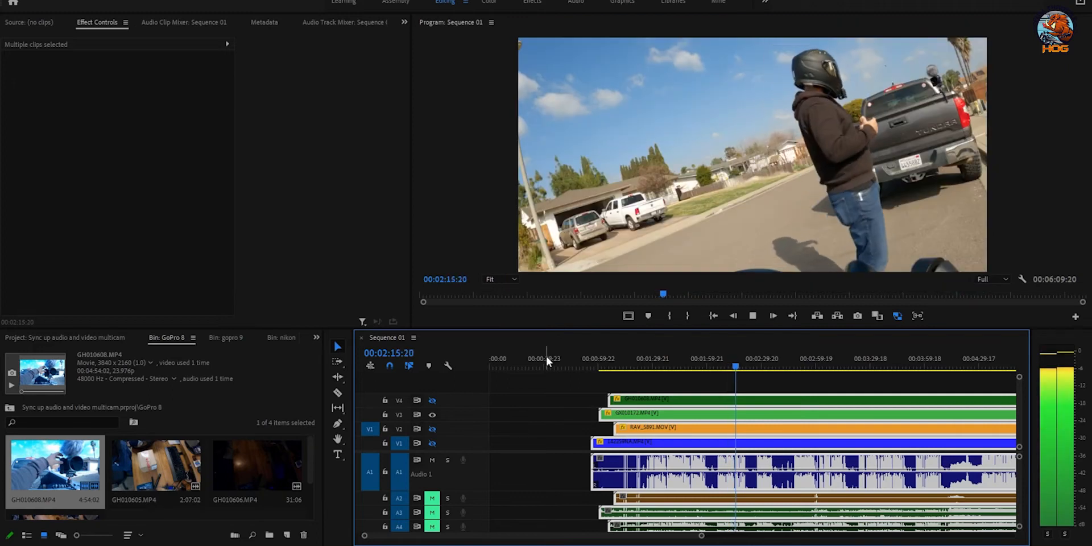
key(space)
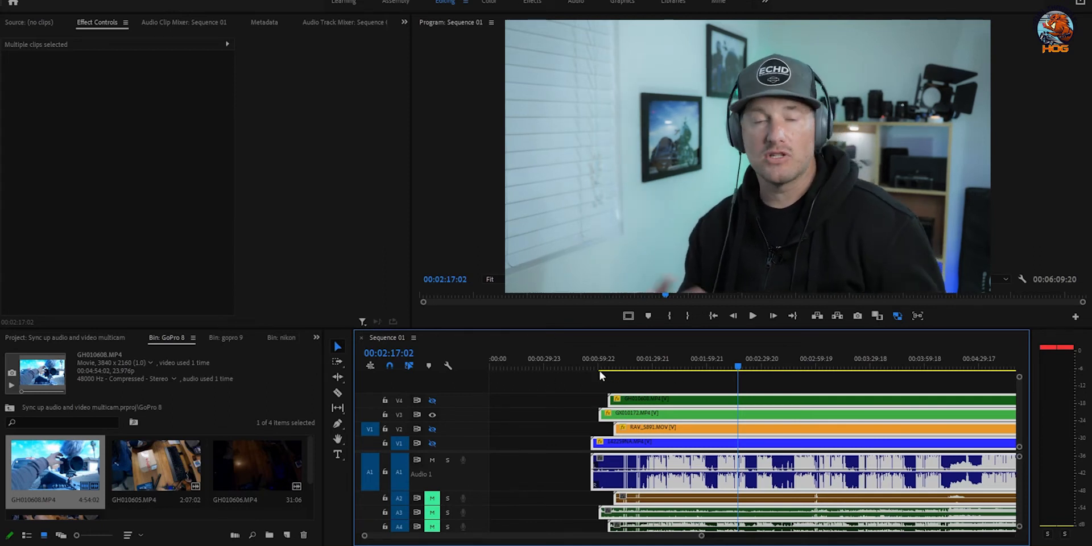
Step: Deselect everything and select the 142259NA.MP4 clip on V1 with its audio
click(585, 403)
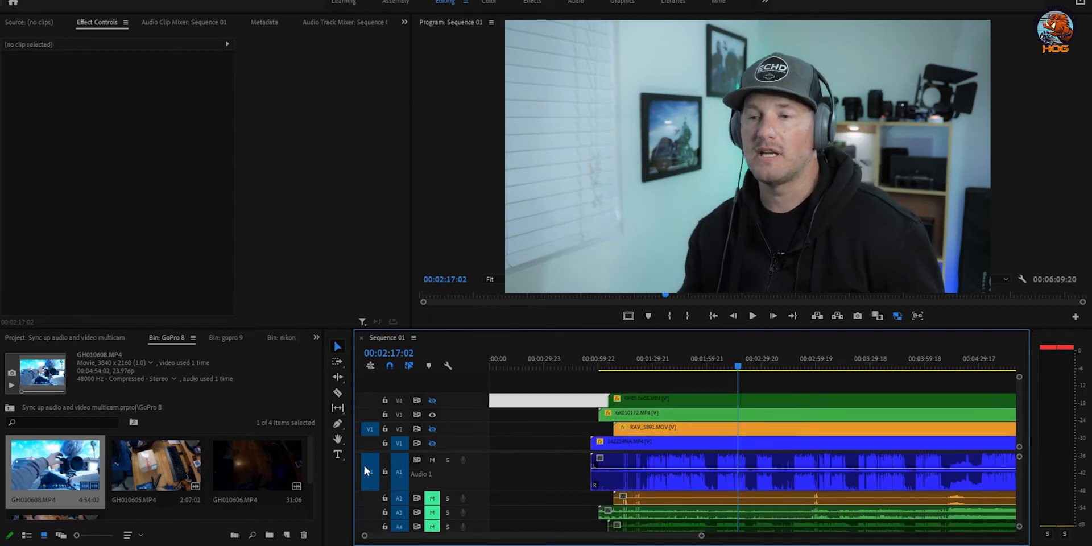
scroll(550, 445, down, 1)
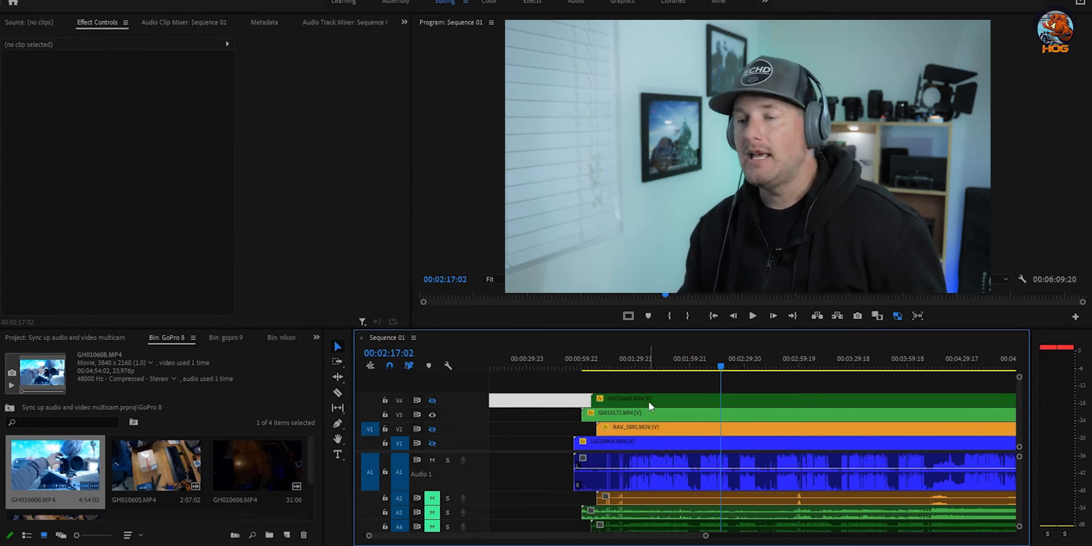
click(658, 446)
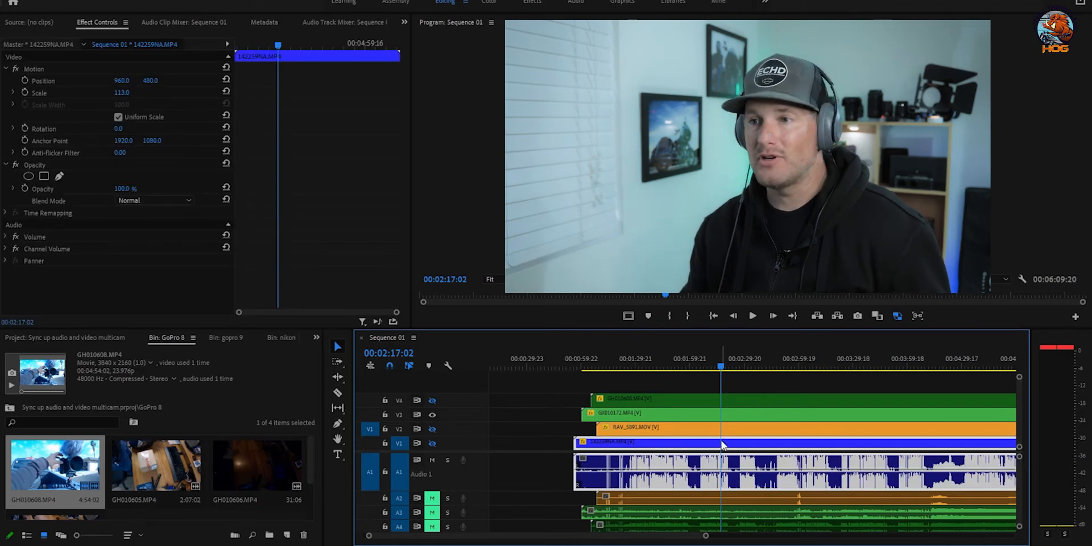
Step: Unlink and delete the 142259NA.MP4 video, then move GH010608.MP4 from V4 down to V1
key(ctrl+l)
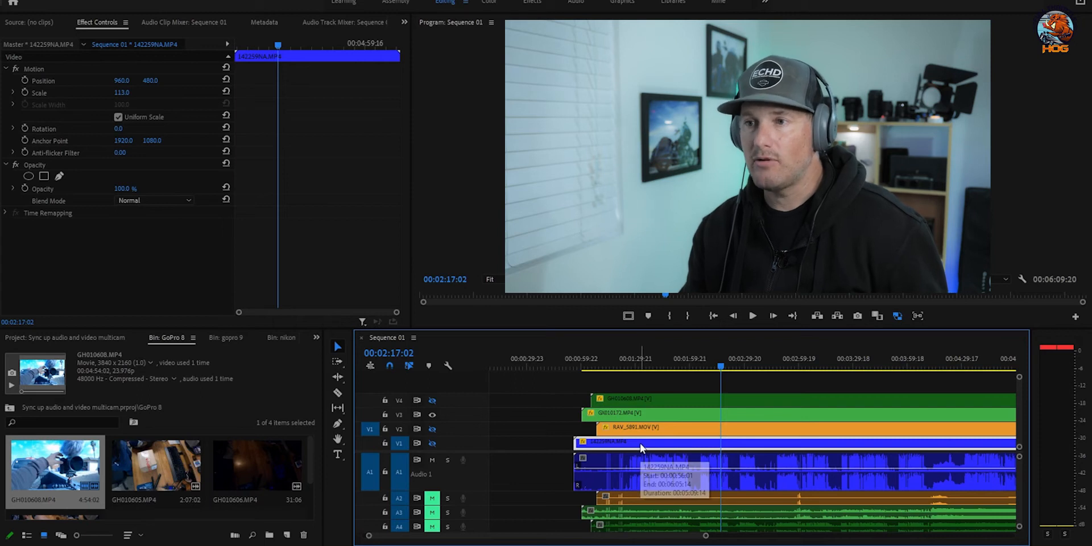
key(Delete)
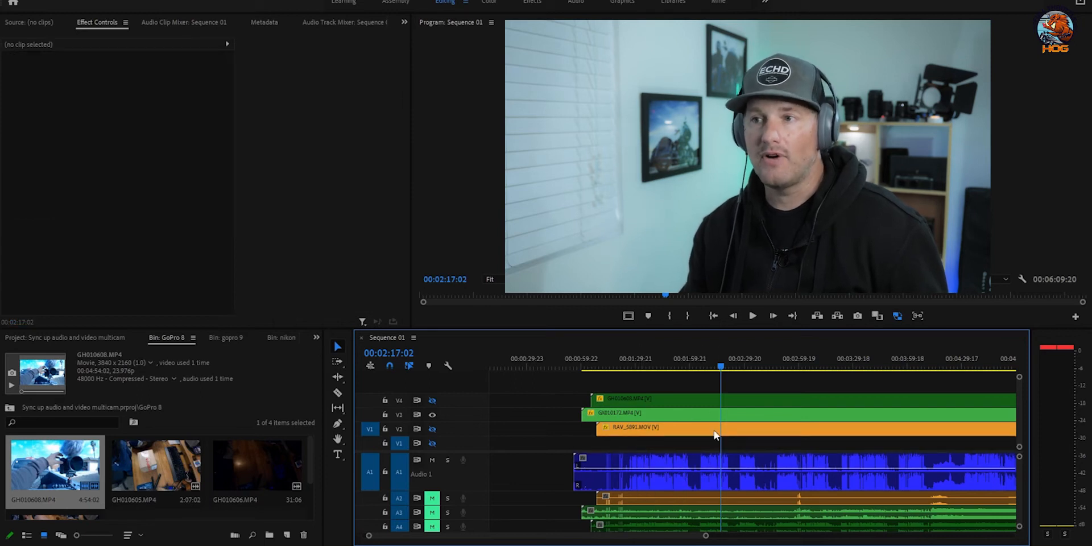
drag(667, 403, 667, 445)
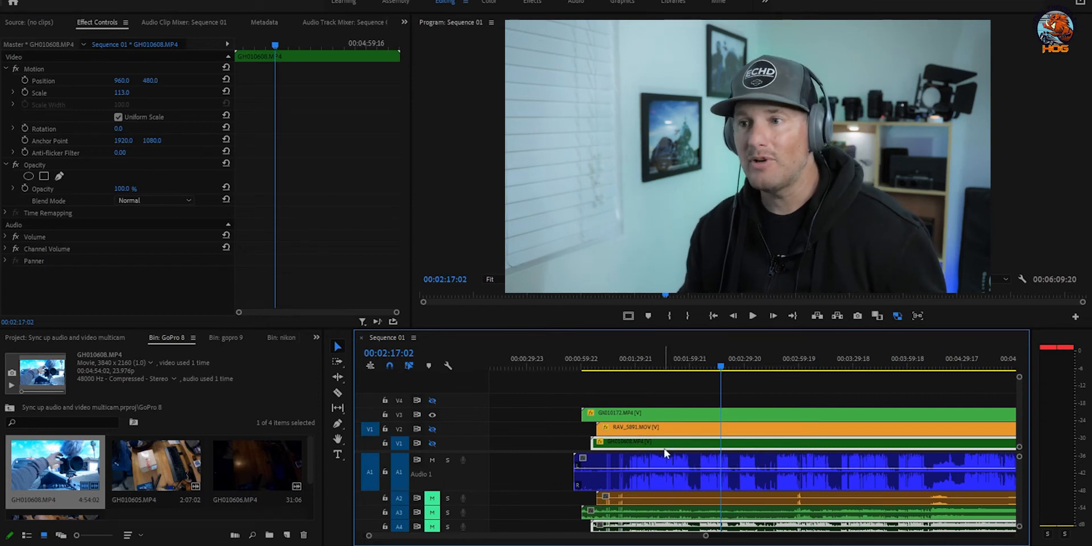
Step: Unlink GH010608.MP4 and delete its separate audio from A4
key(ctrl+l)
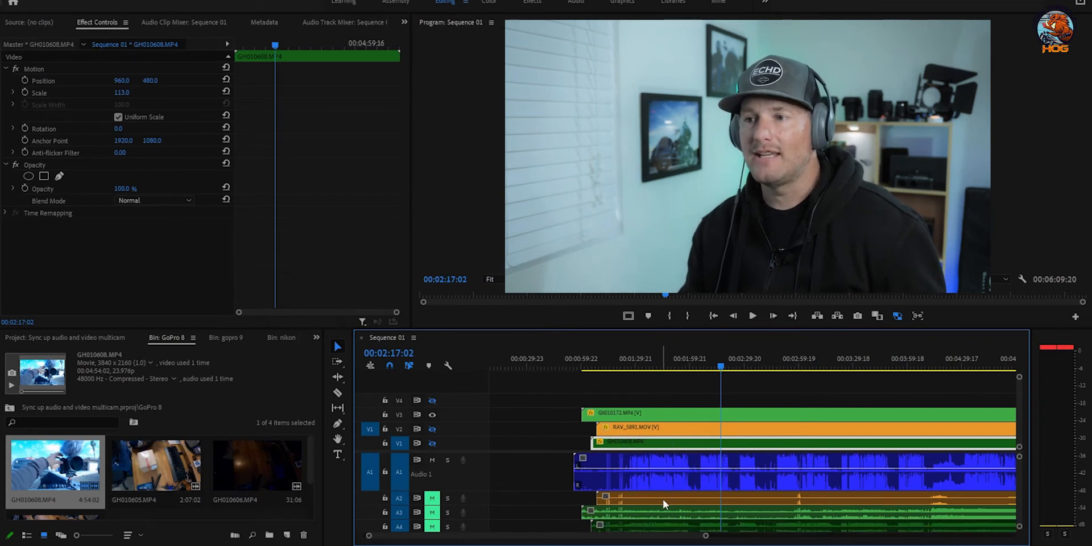
click(668, 523)
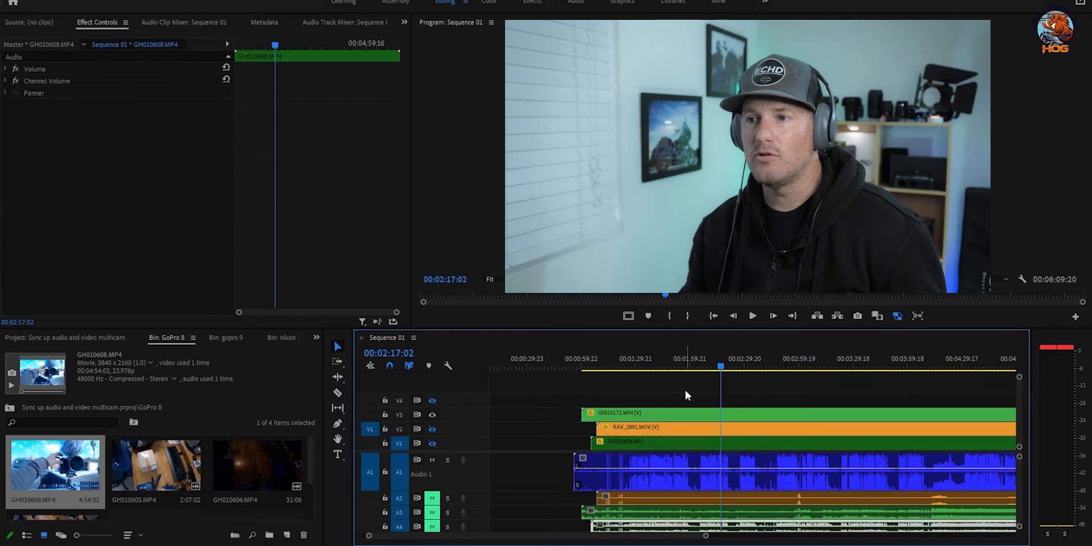
key(Delete)
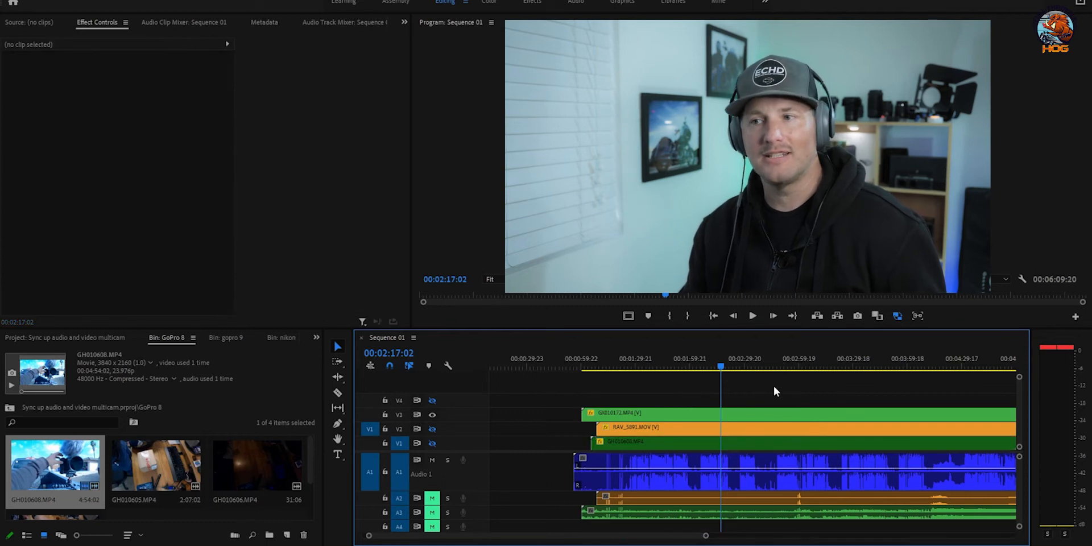
click(753, 413)
Step: Move the playhead to 00:01:15:21, hide V3, show V2 and play the visible angle
click(610, 357)
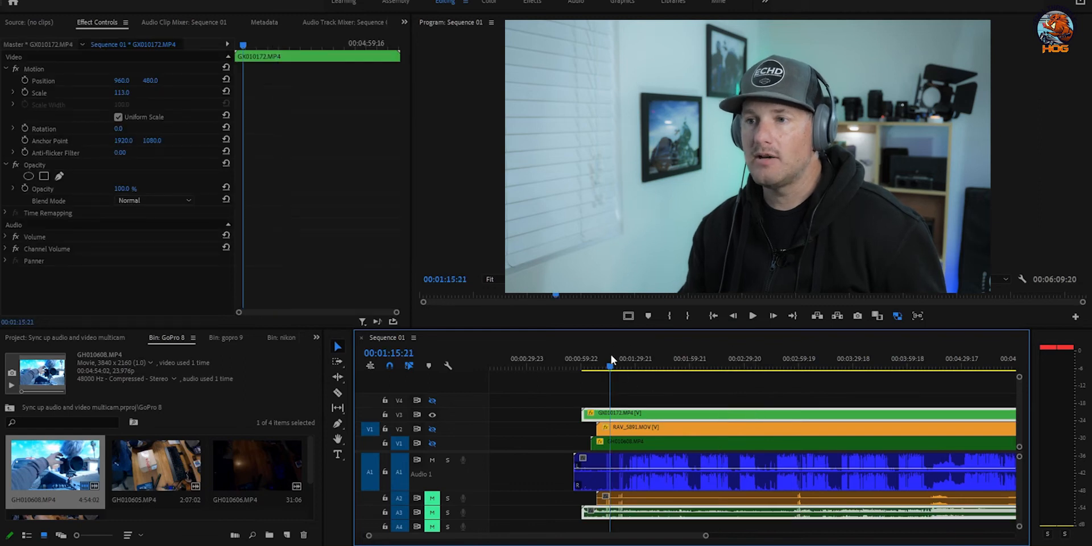
click(432, 415)
click(432, 429)
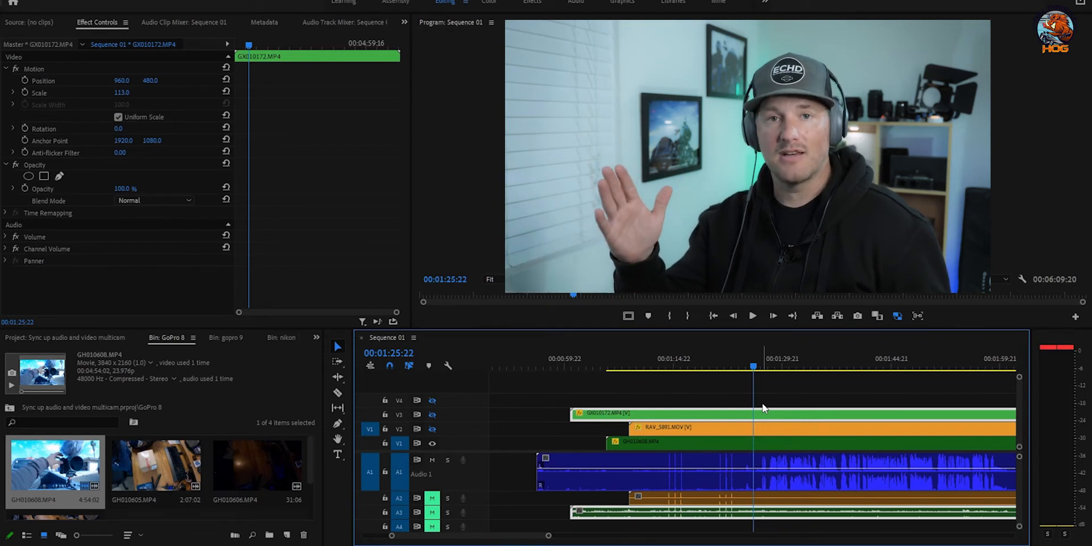
key(space)
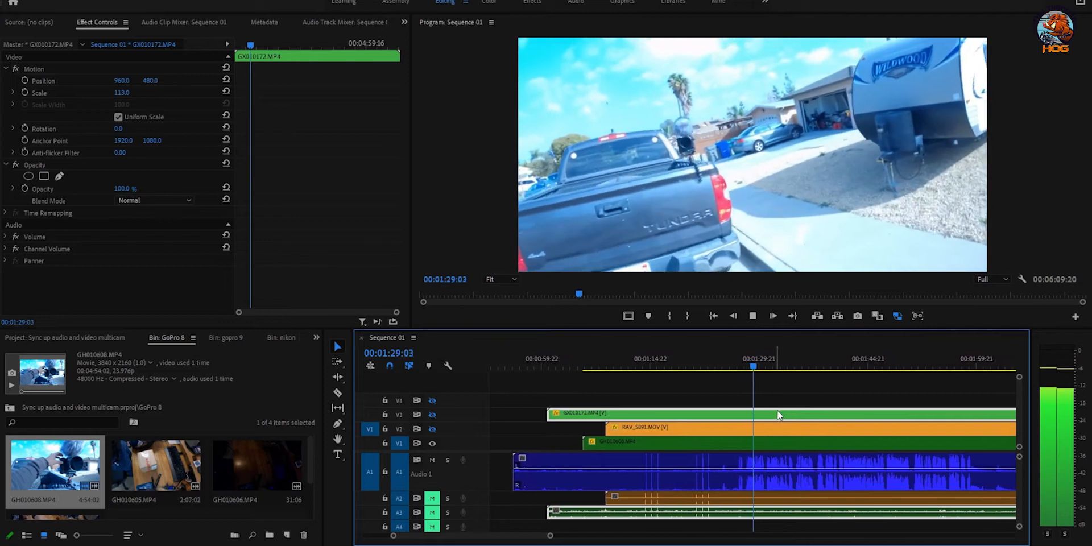
key(space)
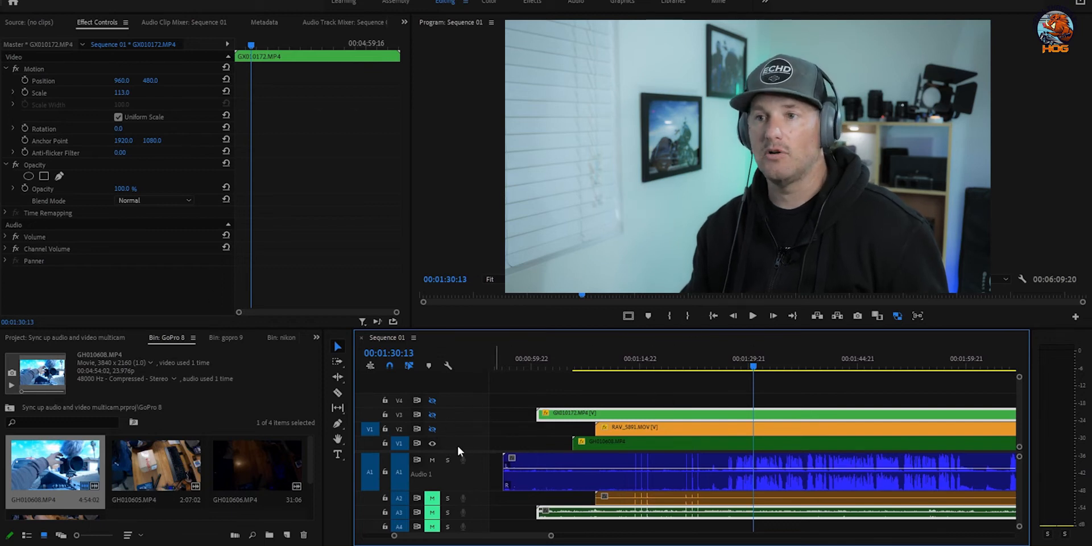
Step: Hide V4 and play back to preview the motorcycle angle
click(433, 401)
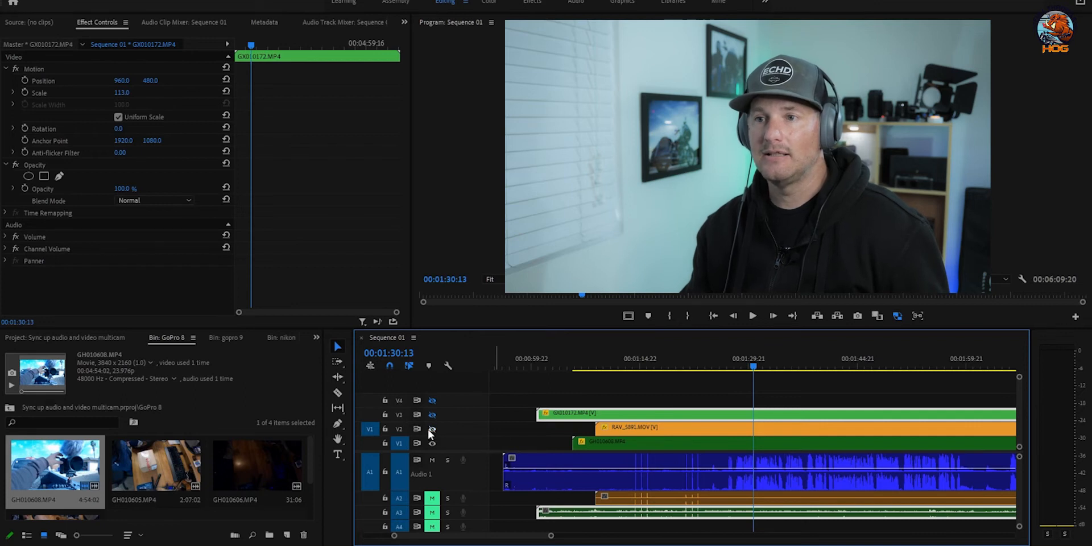
key(space)
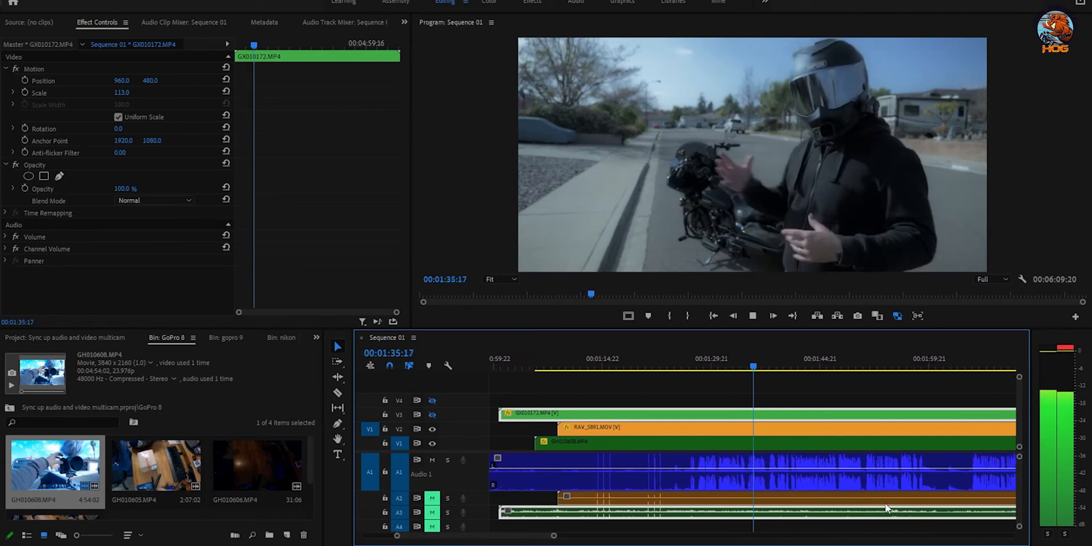
key(space)
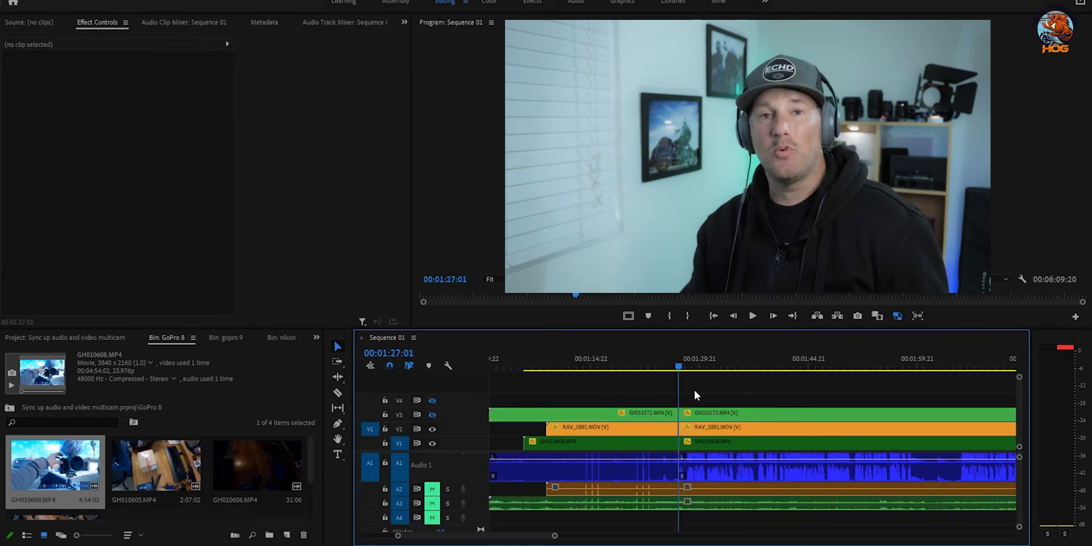
Step: Delete the V1–V3 clip portions before the playhead, then shift RAV_5891 earlier
drag(586, 380, 653, 515)
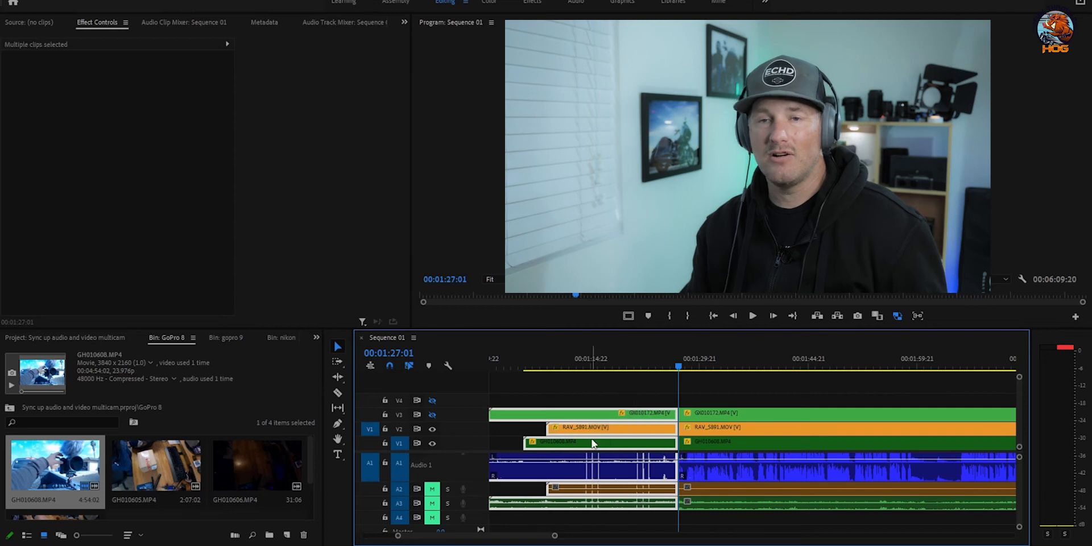
key(Delete)
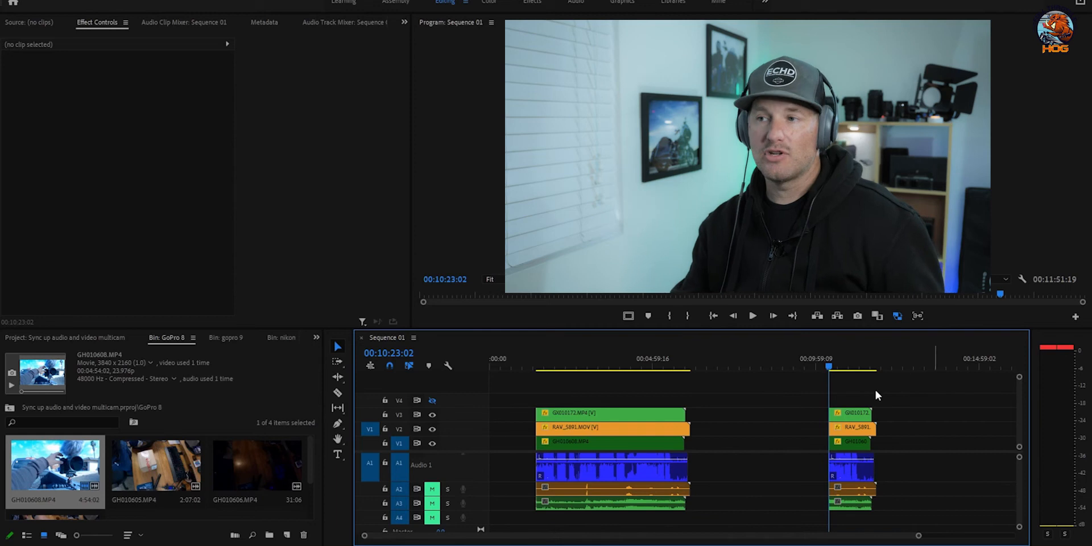
drag(850, 426, 897, 446)
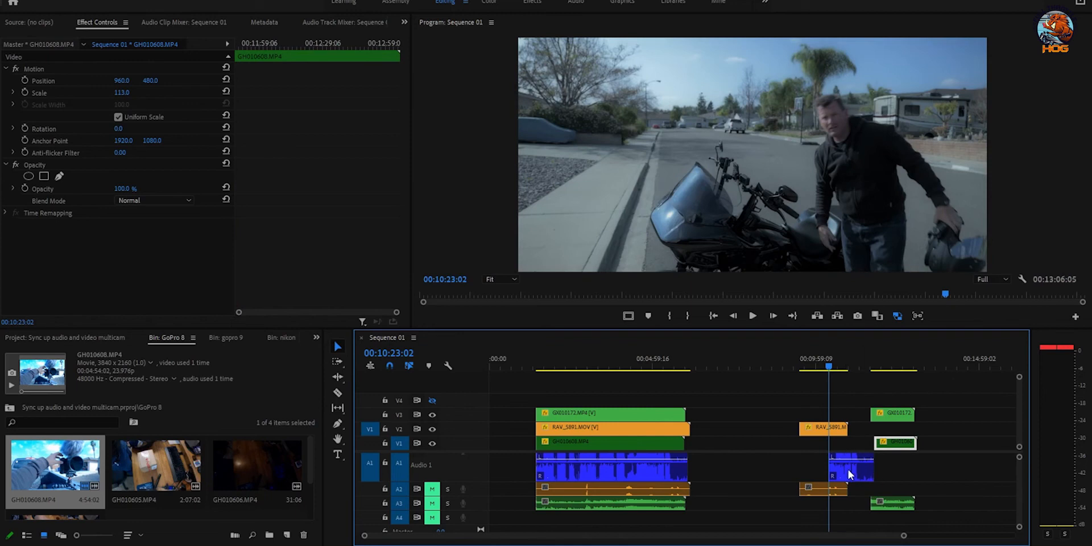
Step: Undo the unwanted clip move, reselect GH010608 with its audio and preview playback from it
key(ctrl+z)
click(783, 466)
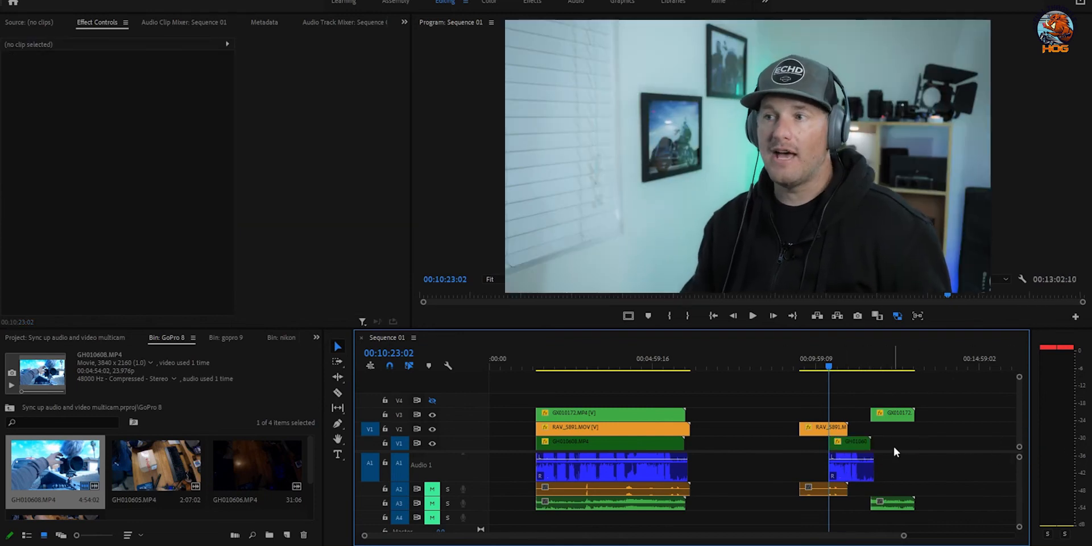
drag(893, 444, 831, 481)
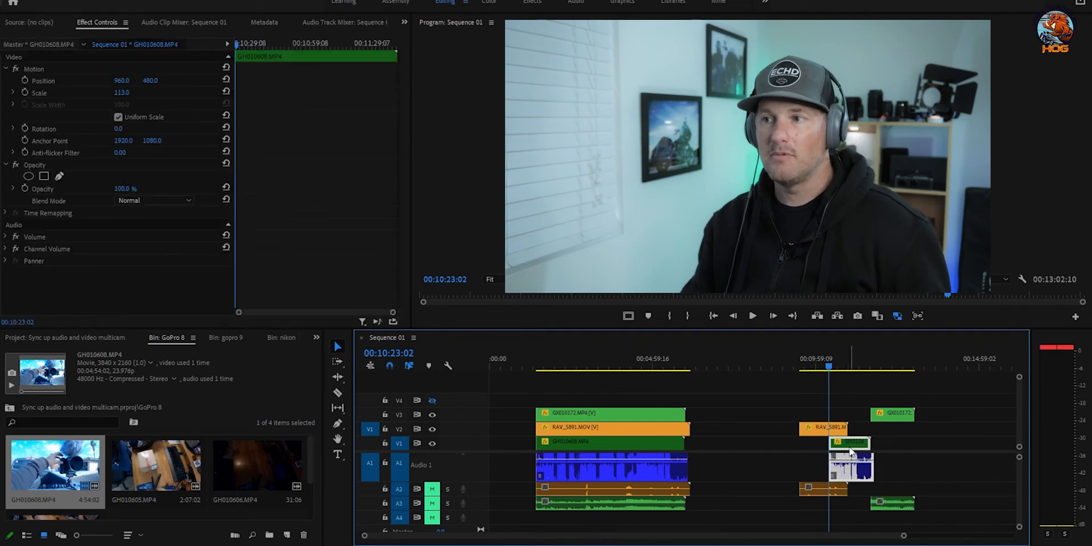
drag(851, 452, 856, 450)
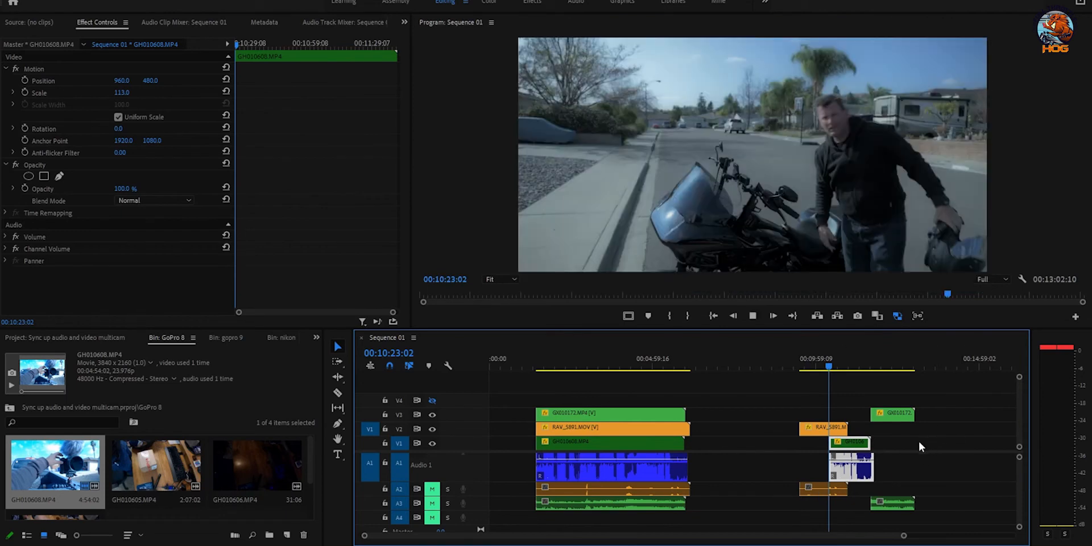
scroll(917, 442, down, 2)
key(space)
key(space)
Step: Split GX010172 at the chosen frame with Ctrl+K and delete its head
mouse_move(755, 366)
mouse_down()
mouse_move(773, 366)
mouse_move(734, 365)
mouse_move(761, 370)
mouse_up()
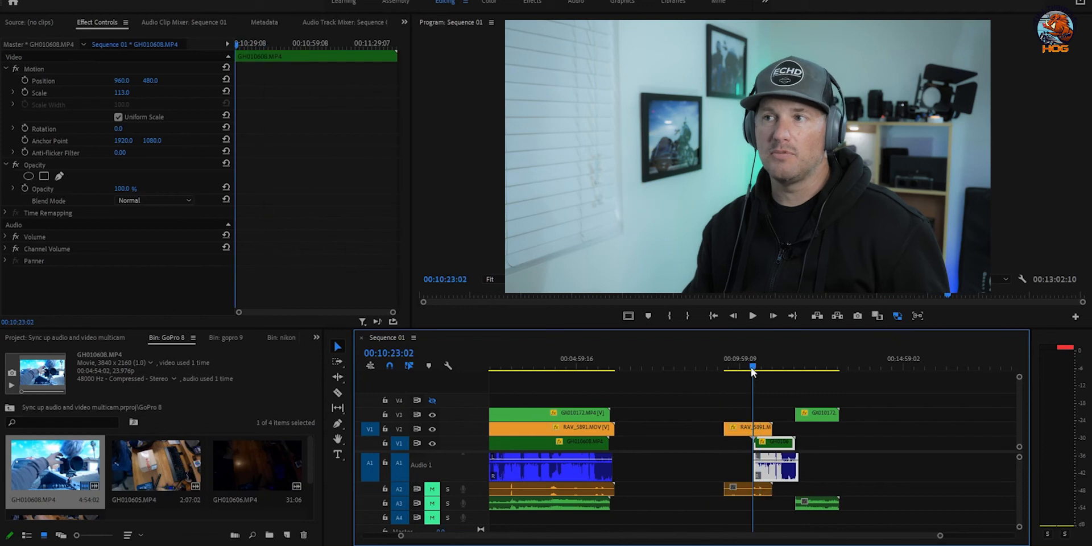
click(815, 414)
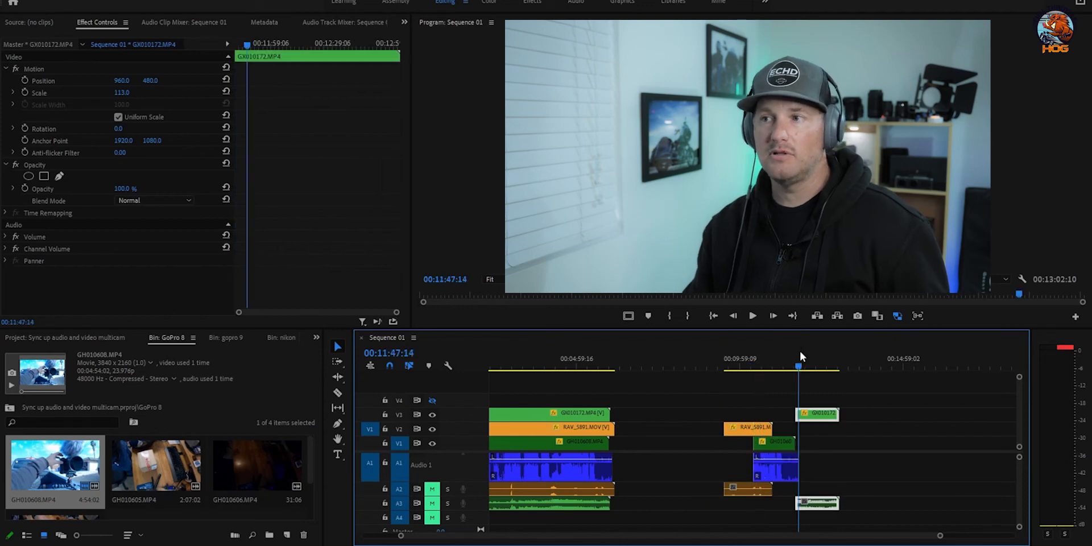
scroll(832, 395, right, 2)
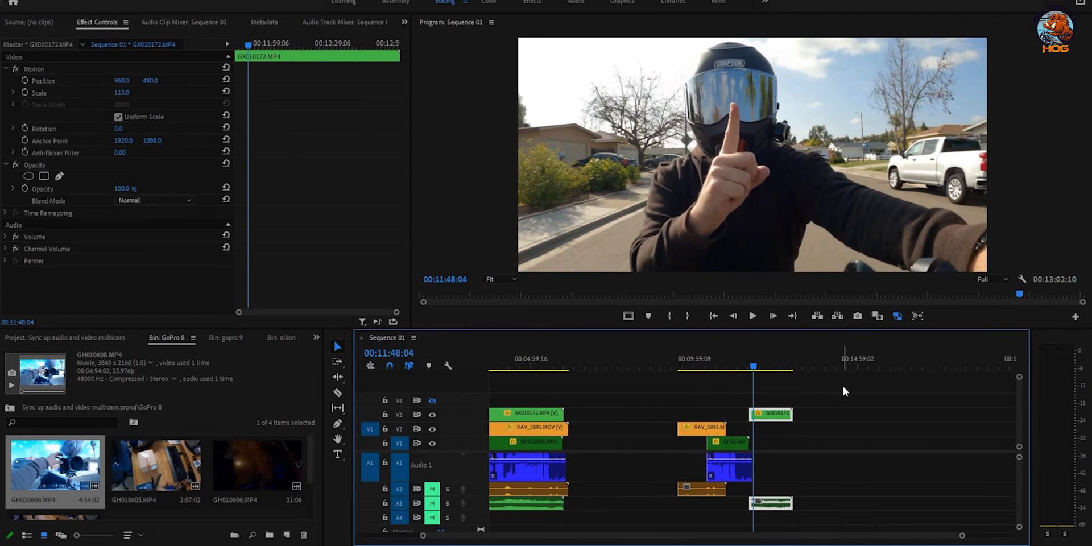
key(Left)
key(Left)
key(Left)
key(Left)
key(Left)
key(Left)
key(Left)
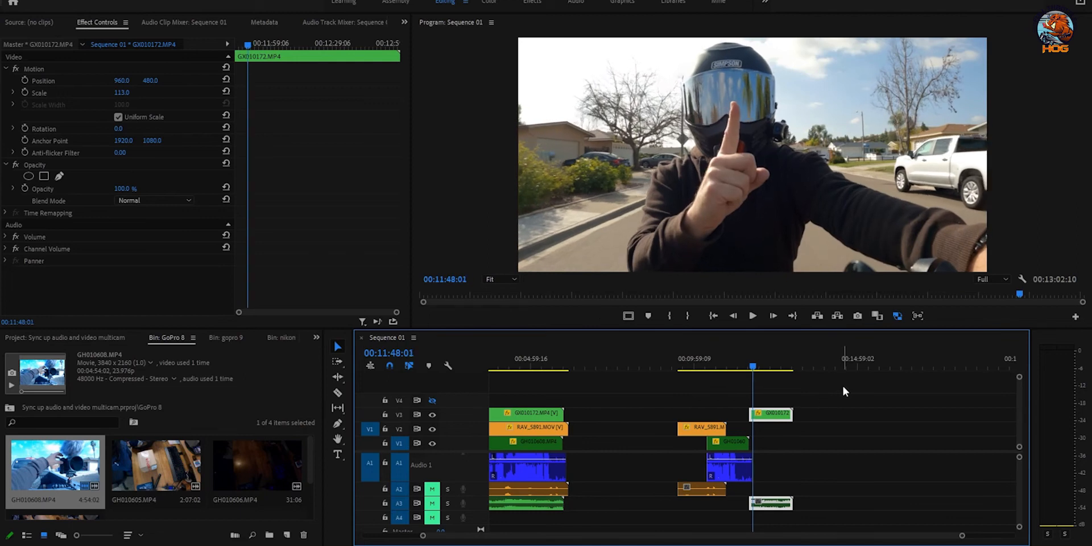
key(Right)
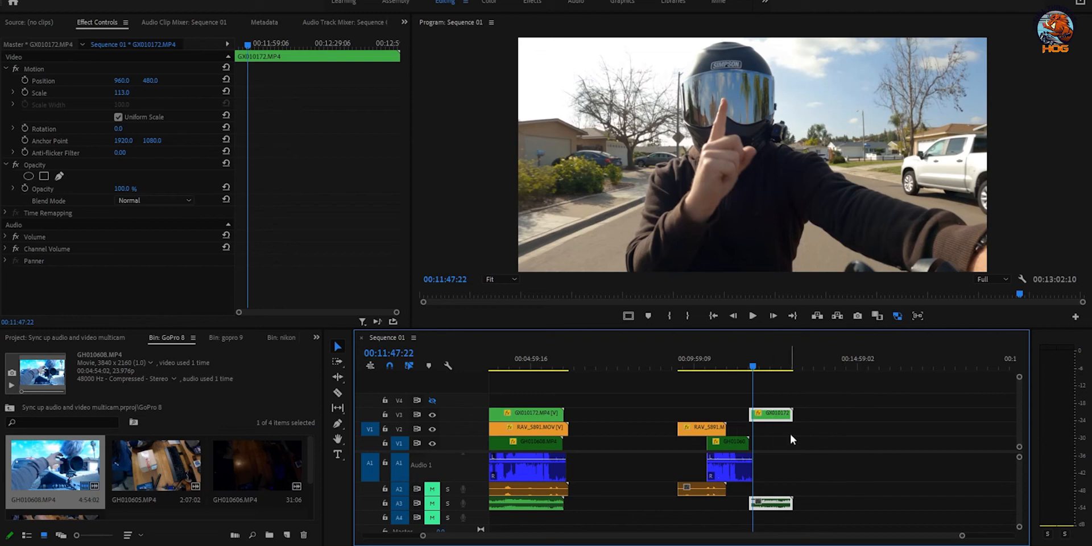
key(ctrl+k)
key(Delete)
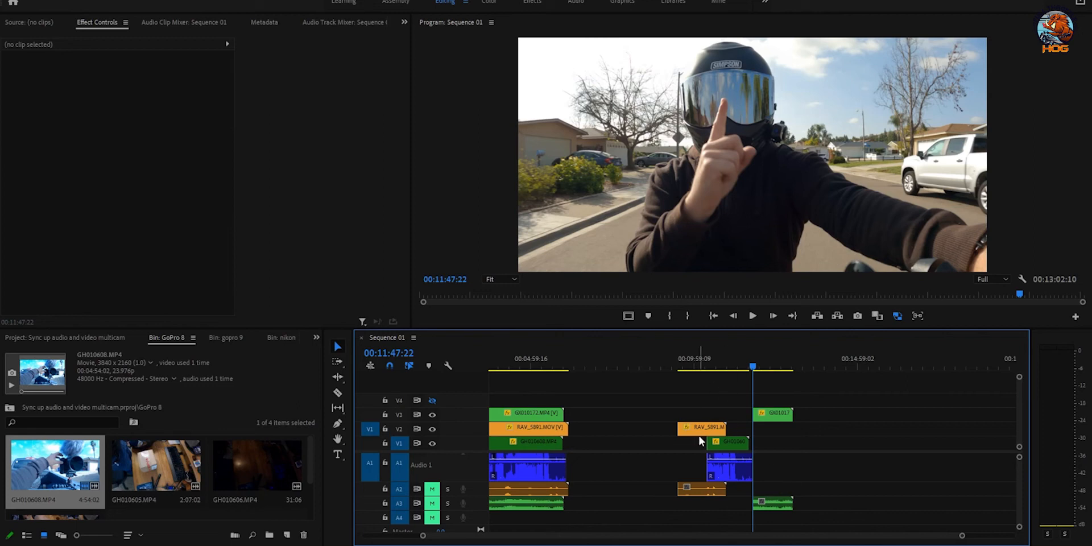
Step: Delete the RAV_5891 clip from the sequence
click(679, 358)
click(695, 429)
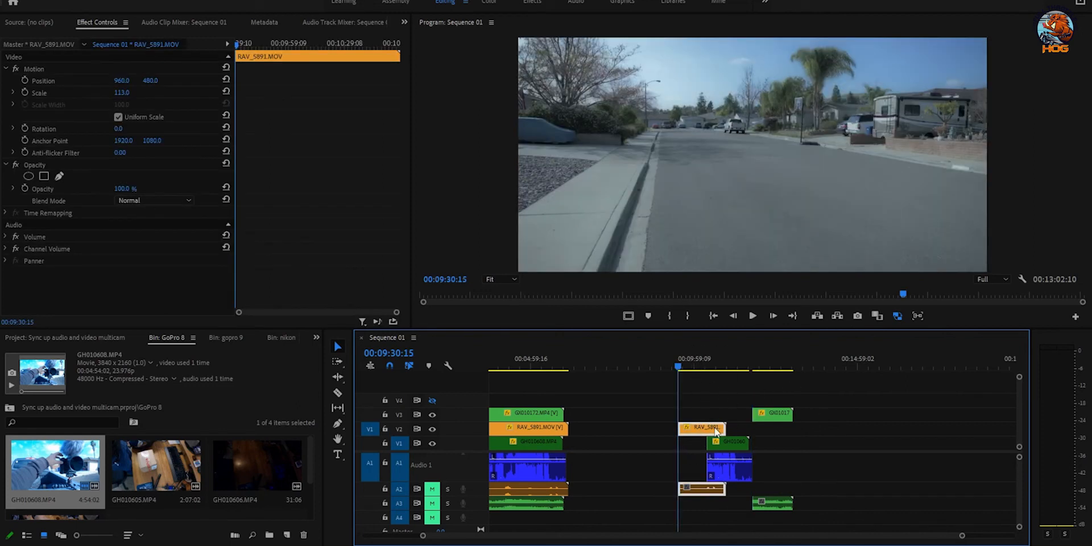
key(Delete)
Step: Step frames to 10:25:09 and split GH010608 there with Ctrl+K
click(707, 365)
click(732, 443)
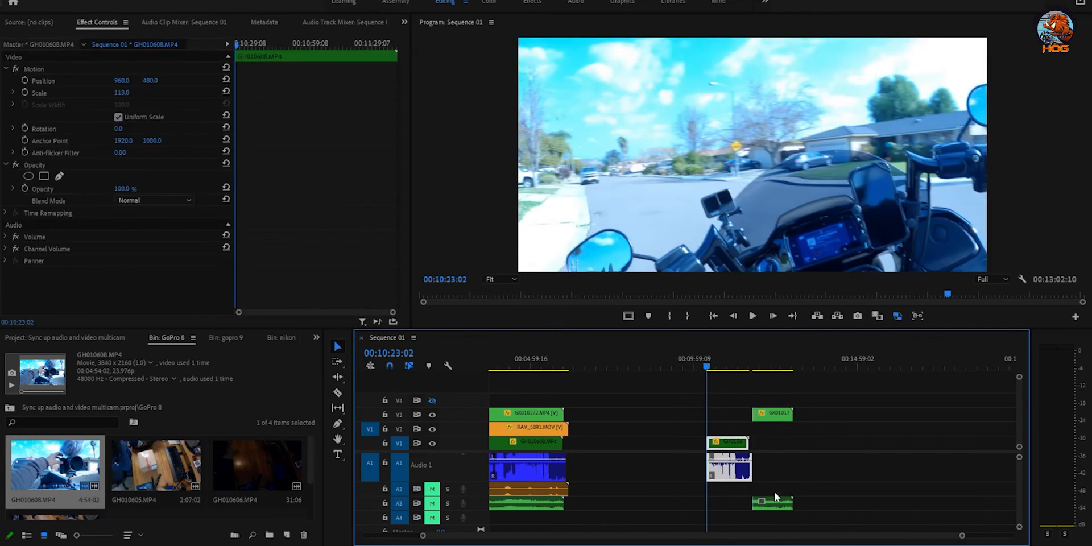
key(Right)
key(Right)
key(Right)
key(Right)
key(Right)
key(Right)
key(Right)
key(Right)
key(Right)
key(Right)
key(Right)
key(Right)
key(Right)
key(Right)
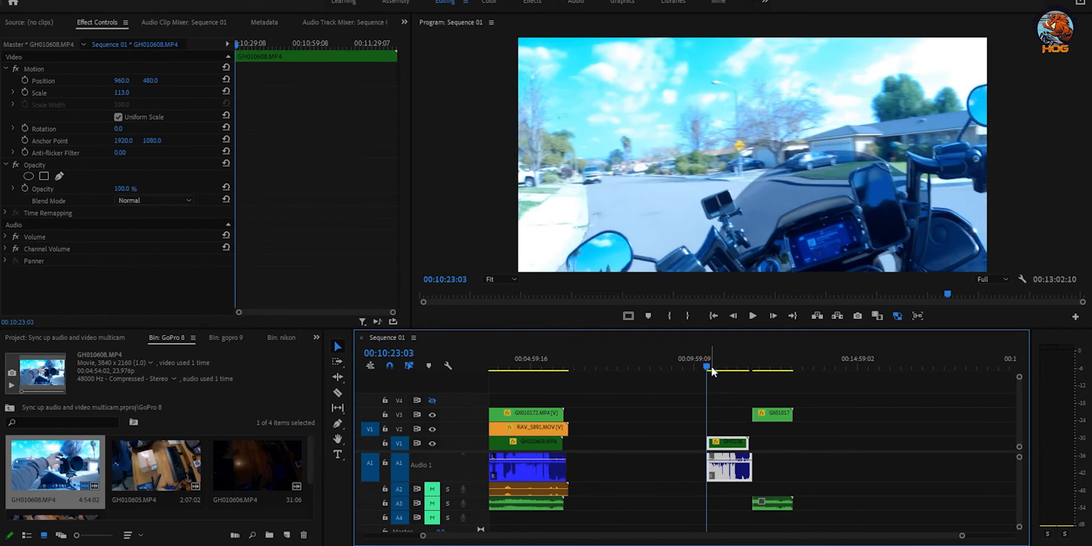
key(Right)
key(Right)
key(Right)
key(Right)
key(Right)
key(Right)
key(Right)
key(Right)
key(Right)
key(Right)
key(Right)
key(Right)
key(Right)
key(Right)
key(Right)
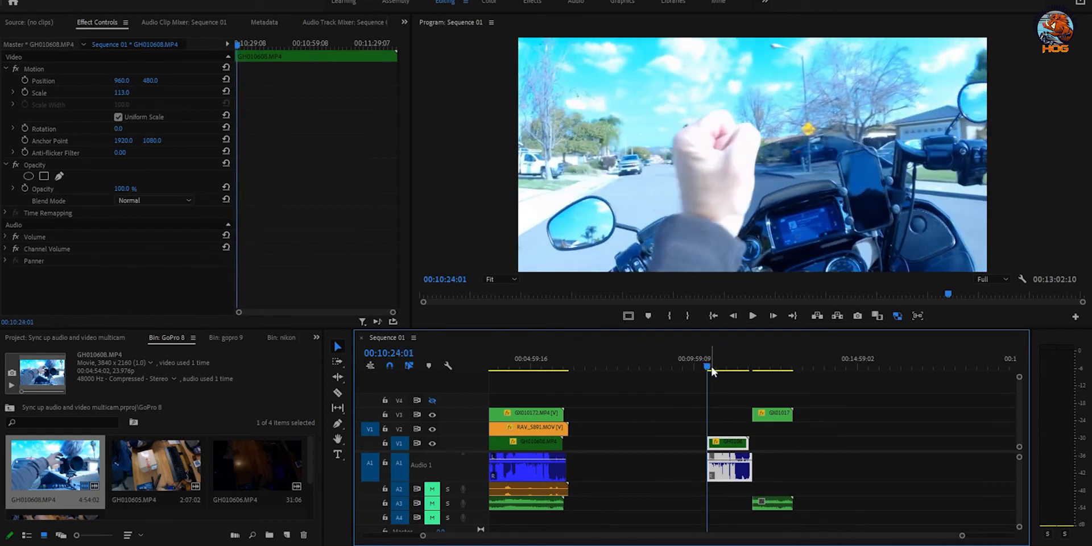
key(Right)
key(Right)
key(Right)
key(Right)
key(Right)
key(Right)
key(Right)
key(Right)
key(Right)
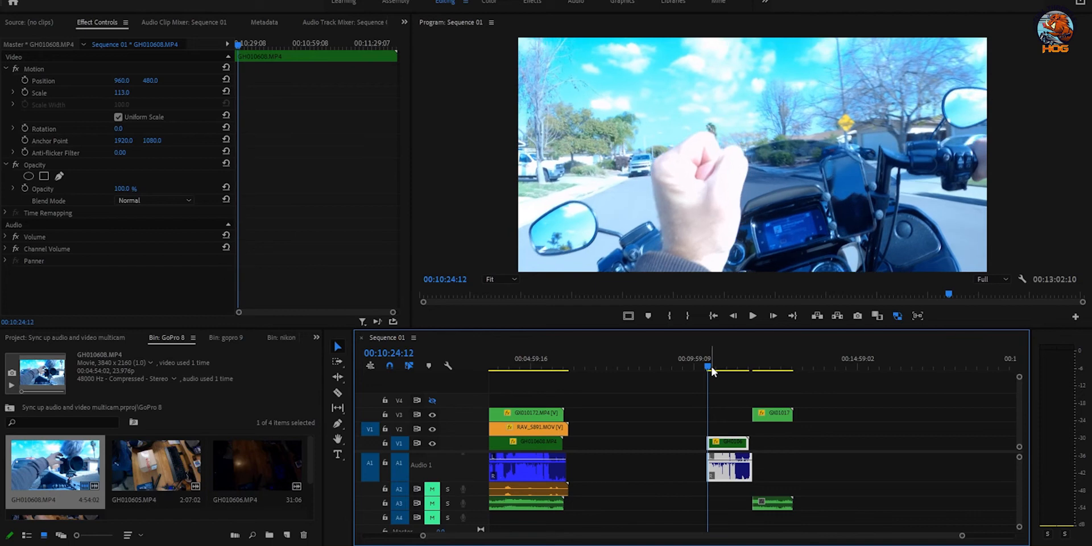
key(Right)
key(Right)
key(Right)
key(Right)
key(Right)
key(Right)
key(Right)
key(Right)
key(Right)
key(Right)
key(Right)
key(Right)
key(Right)
key(Right)
key(Right)
key(Right)
key(Right)
key(Right)
key(Right)
key(Right)
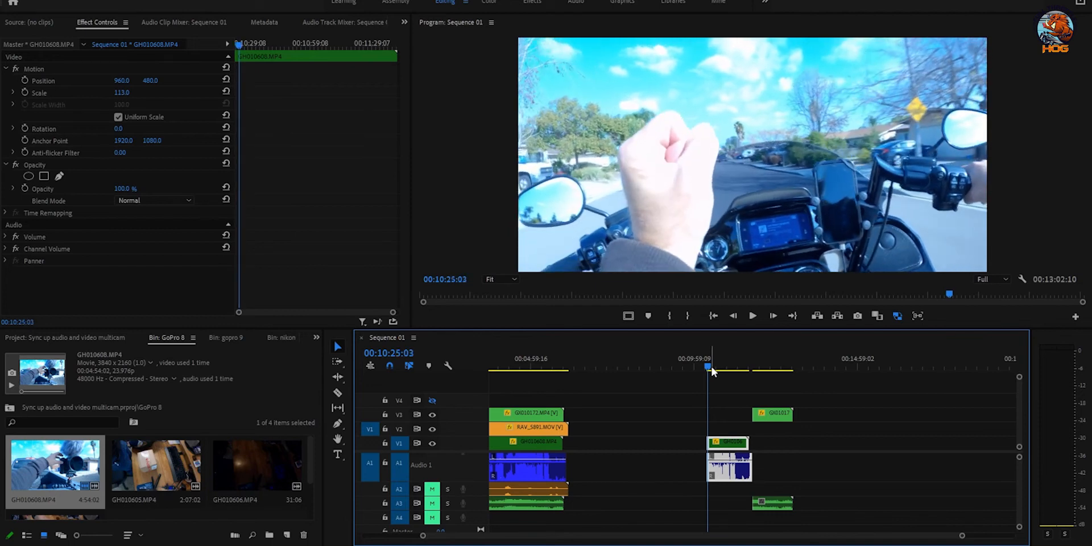
key(Left)
key(Left)
key(Left)
key(Left)
key(Left)
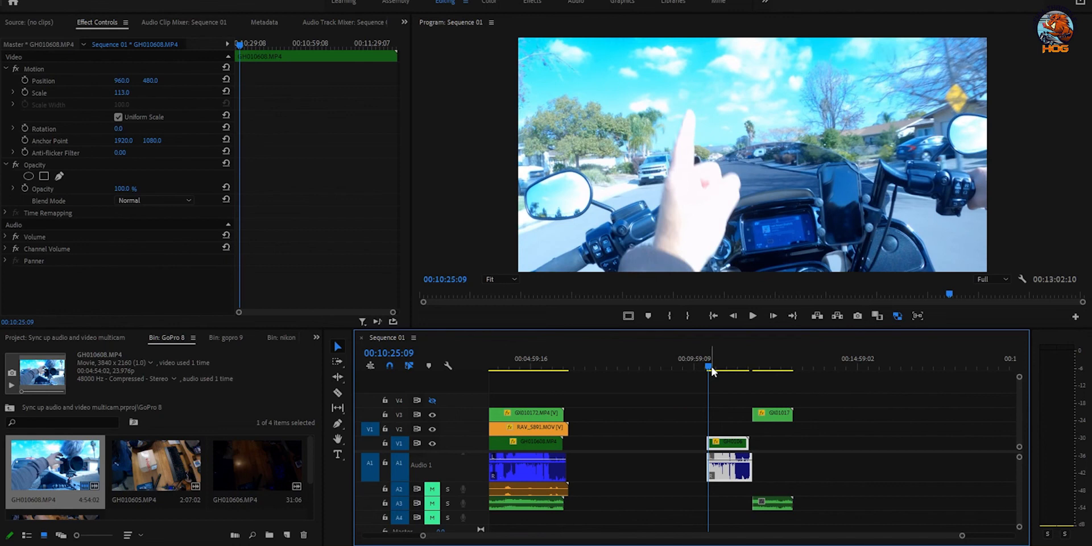
key(ctrl+k)
click(741, 468)
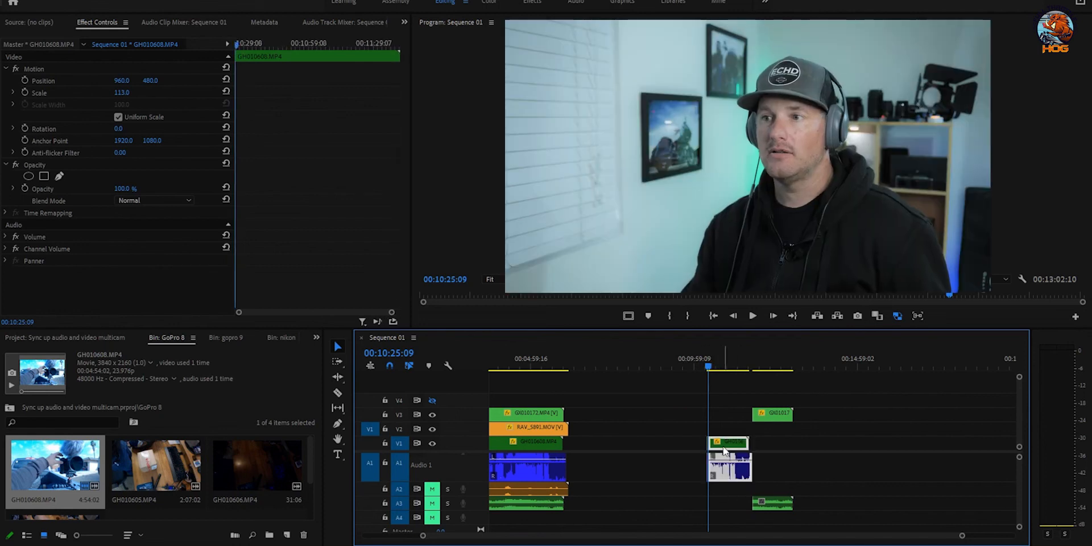
key(equal)
key(equal)
key(equal)
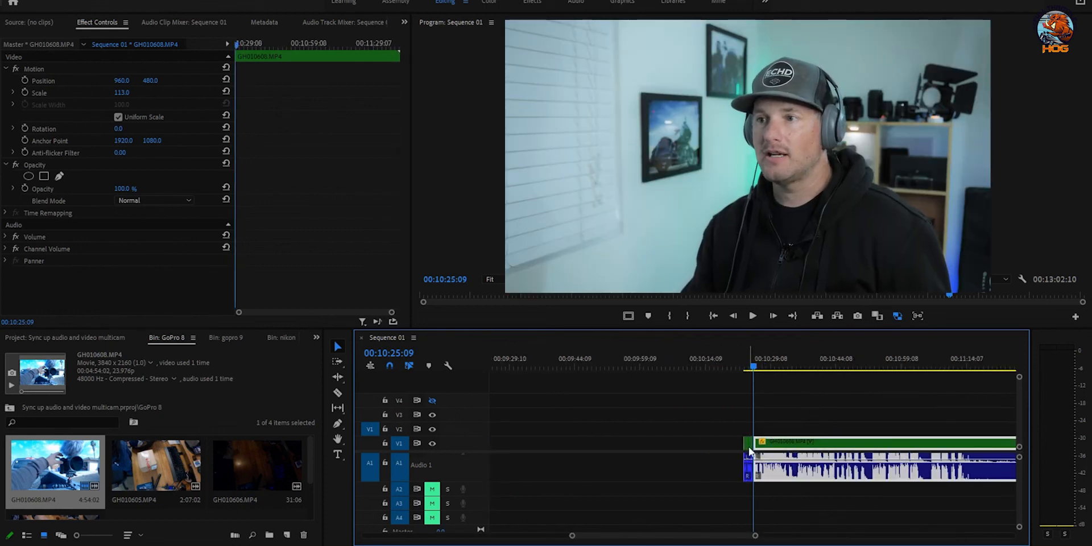
Step: Delete the short GH010608 piece and move GX010172 onto V2 aligned with the cut
click(749, 448)
key(Delete)
key(minus)
key(minus)
drag(891, 426, 805, 435)
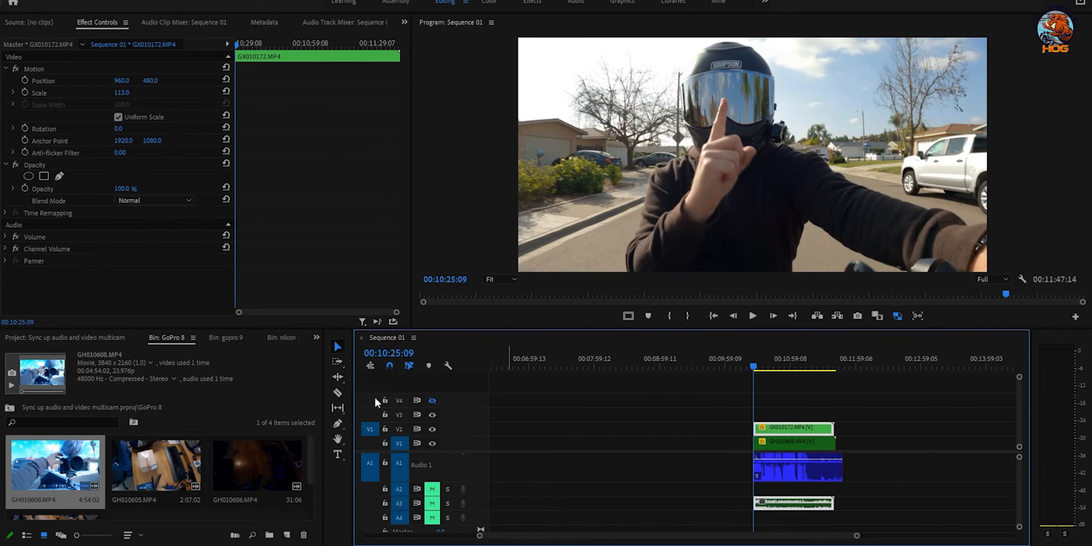
Step: Make V4 visible again and play the synced section with the V2 angle showing
click(432, 401)
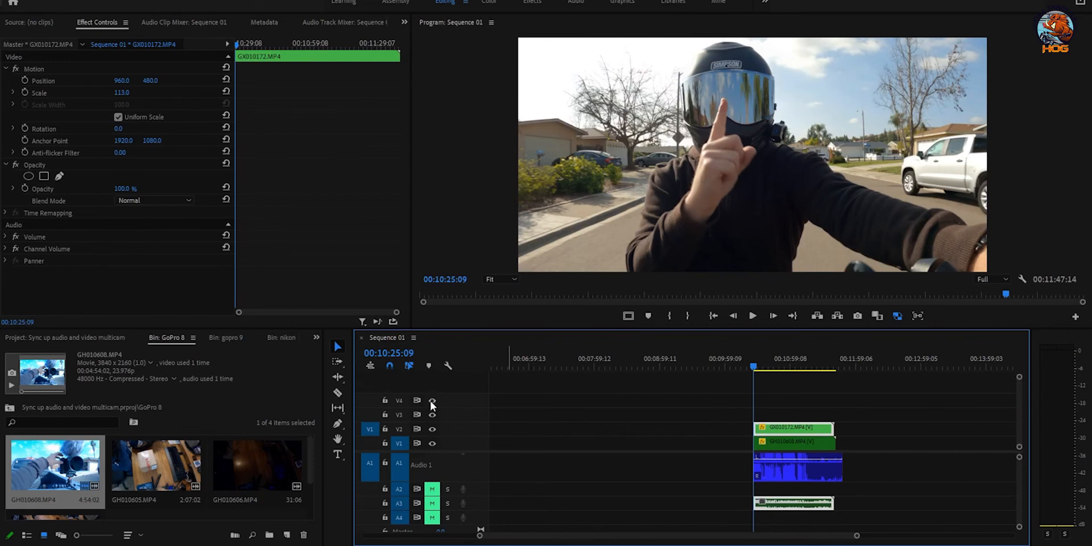
click(432, 431)
click(432, 430)
key(space)
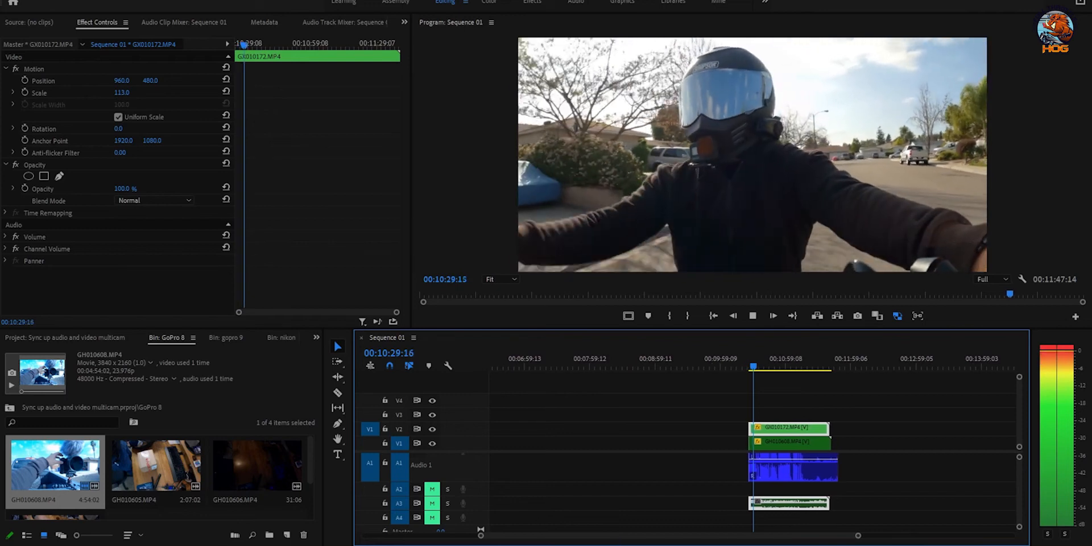
key(space)
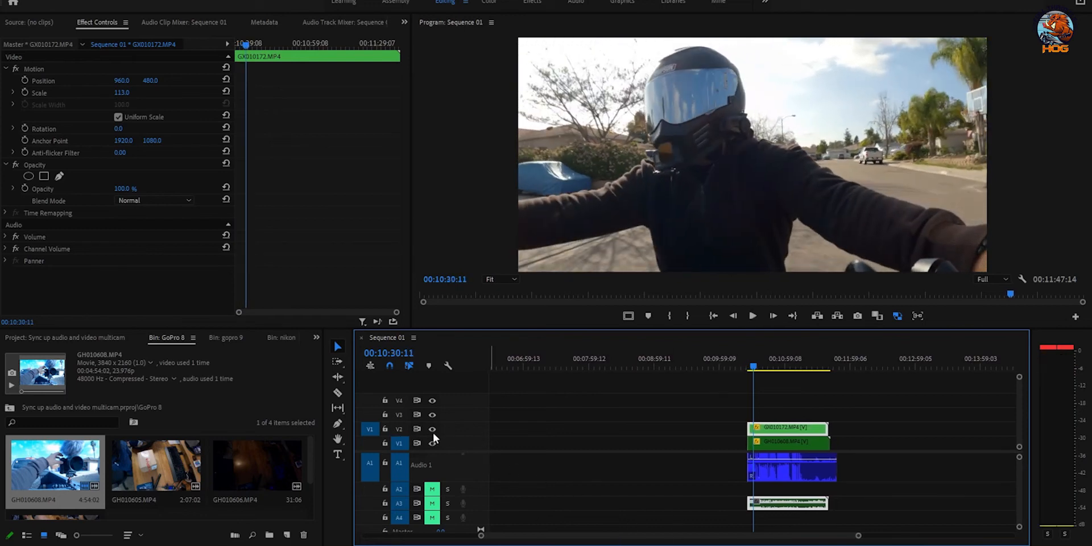
Step: Advance the playhead, hide V2 and play the section showing the V1 motorcycle angle
drag(749, 364, 782, 376)
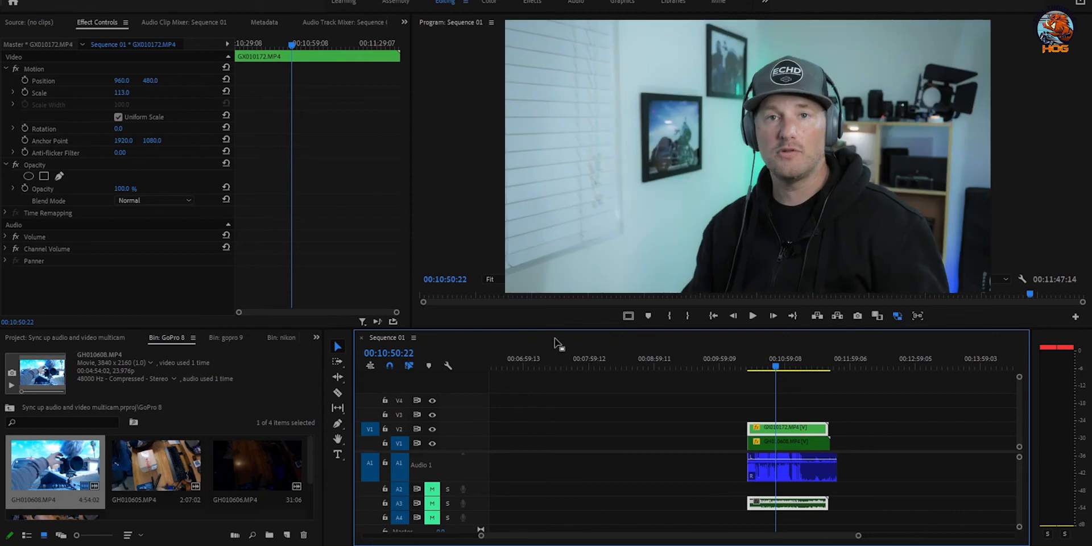
click(432, 429)
key(space)
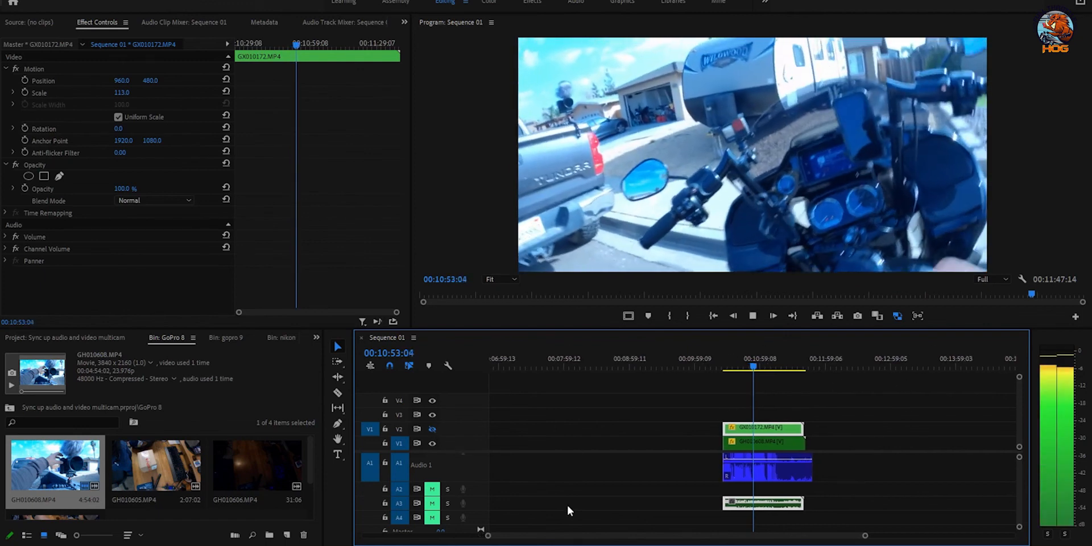
key(space)
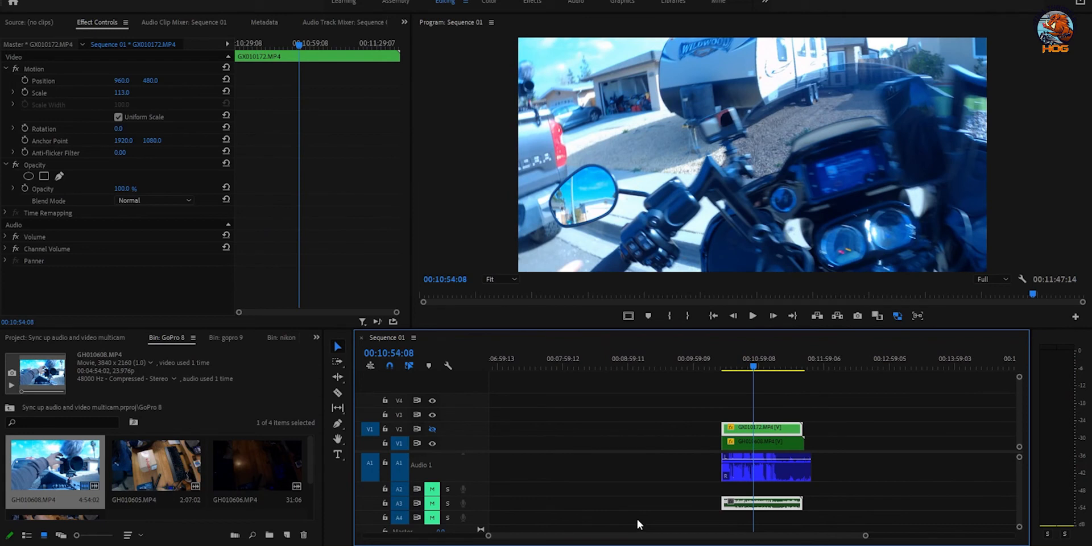